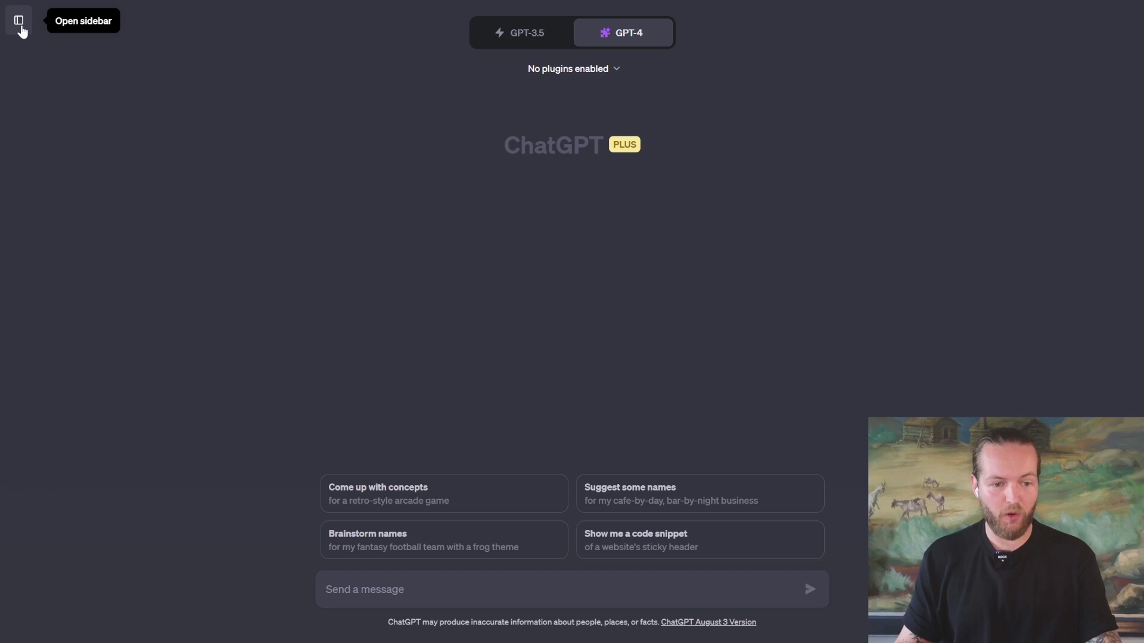
# Turn on the Plugins beta feature in ChatGPT settings.
pyautogui.click(20, 24)
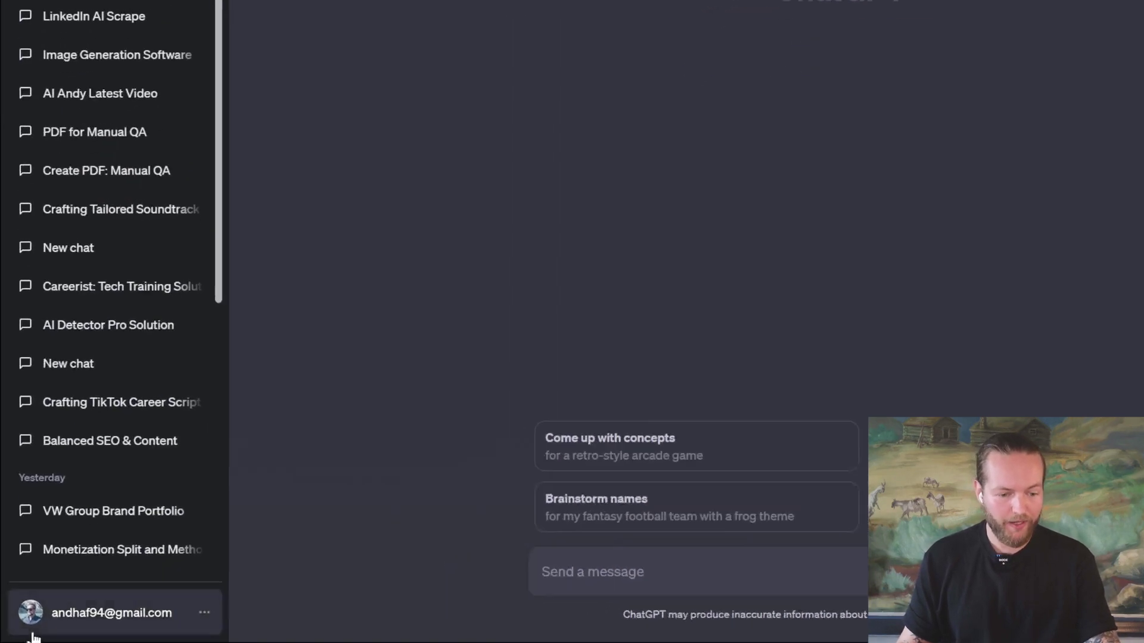
pyautogui.click(65, 622)
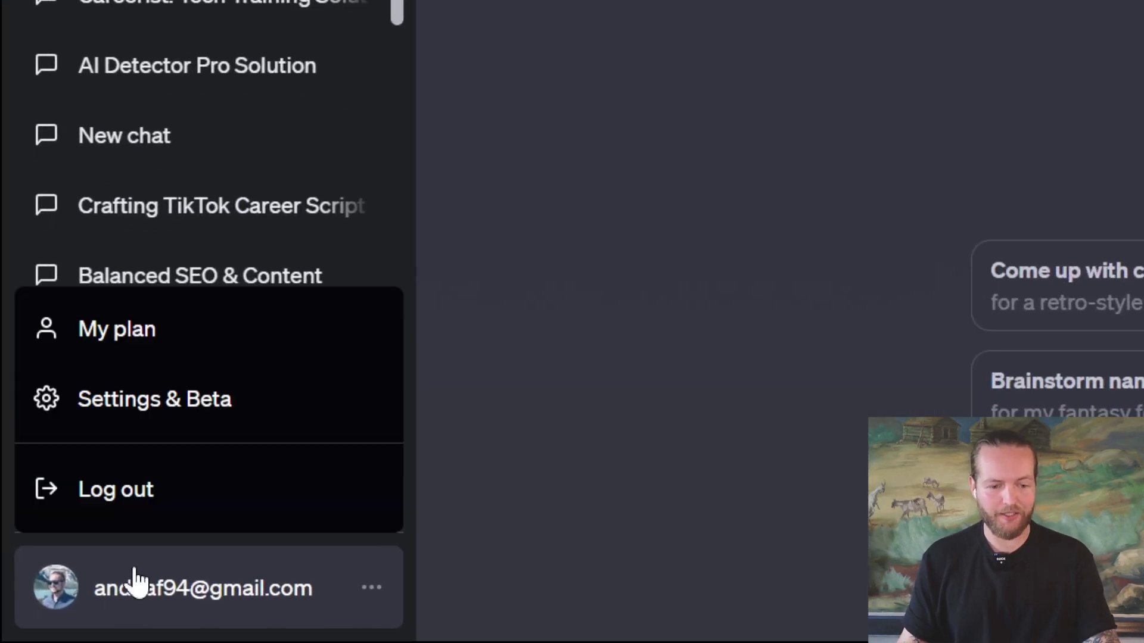
pyautogui.click(156, 418)
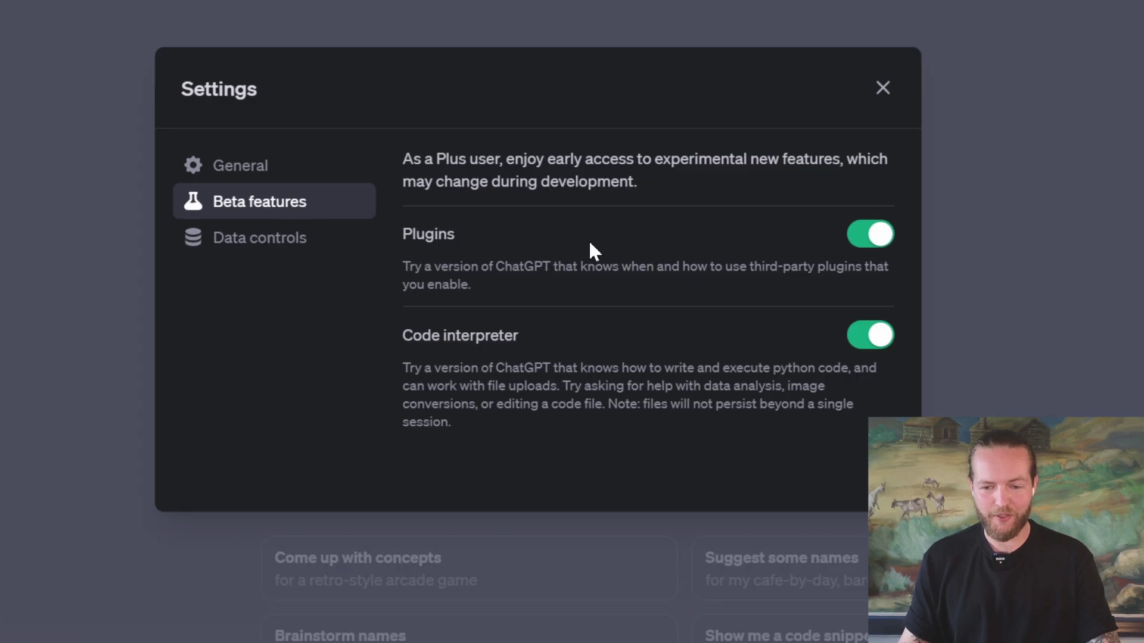
pyautogui.click(868, 235)
pyautogui.press('Escape')
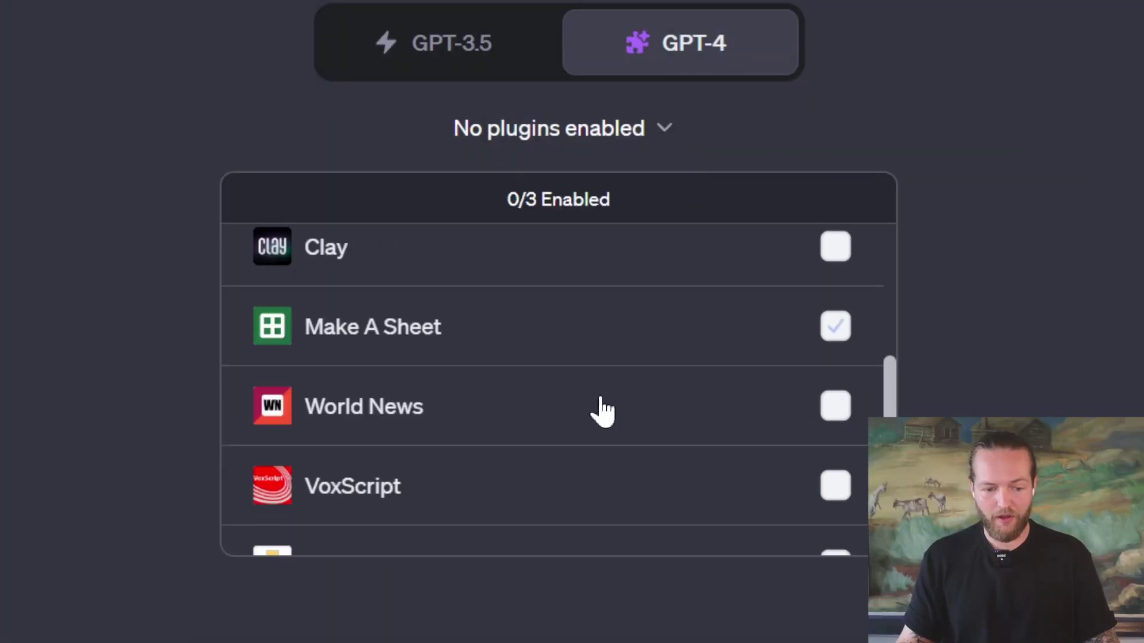
# Find 'zapier' in the plugin store and enable the Zapier plugin.
pyautogui.click(381, 545)
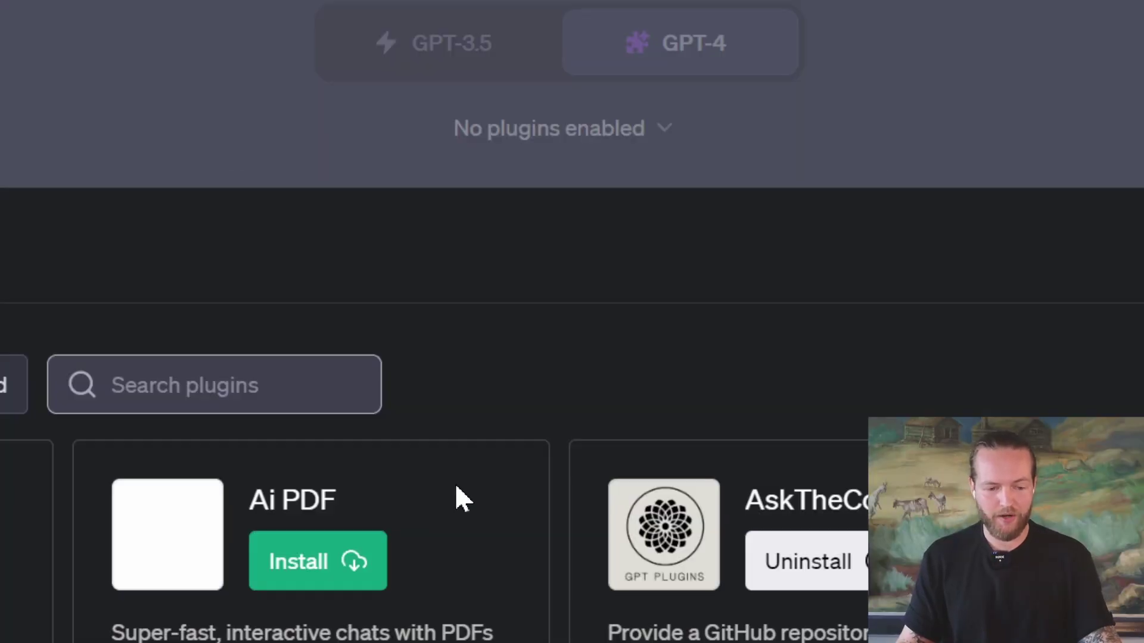
pyautogui.write('zapier')
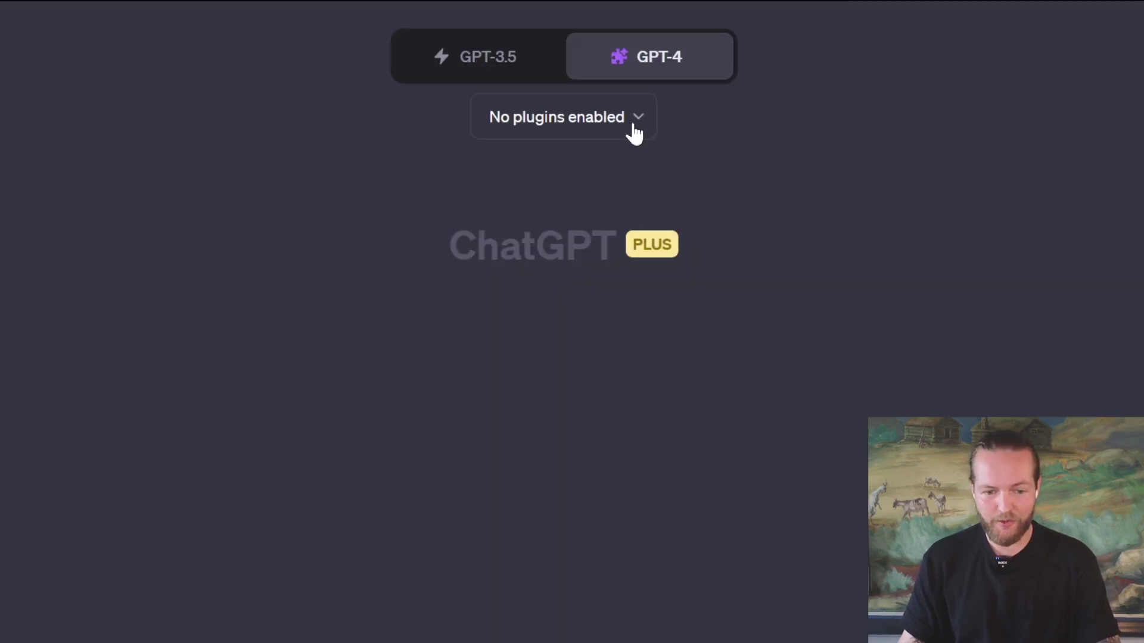
pyautogui.click(636, 133)
pyautogui.scroll(-5, 613, 286)
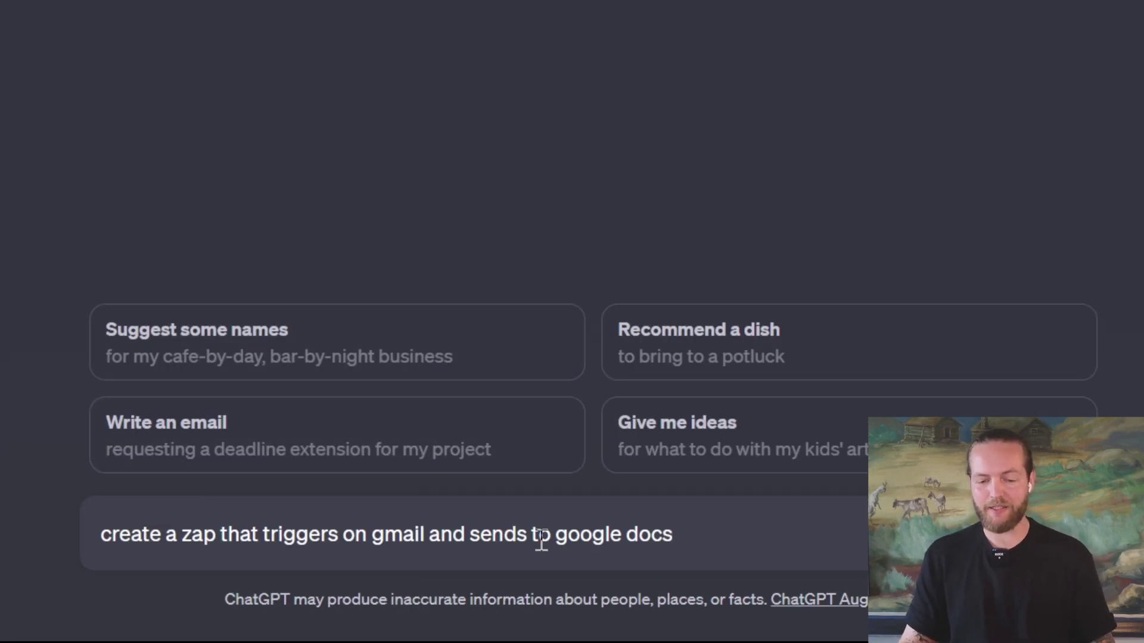
# Send the prompt 'create a zap that triggers on gmail and sends to google docs'.
pyautogui.press('Return')
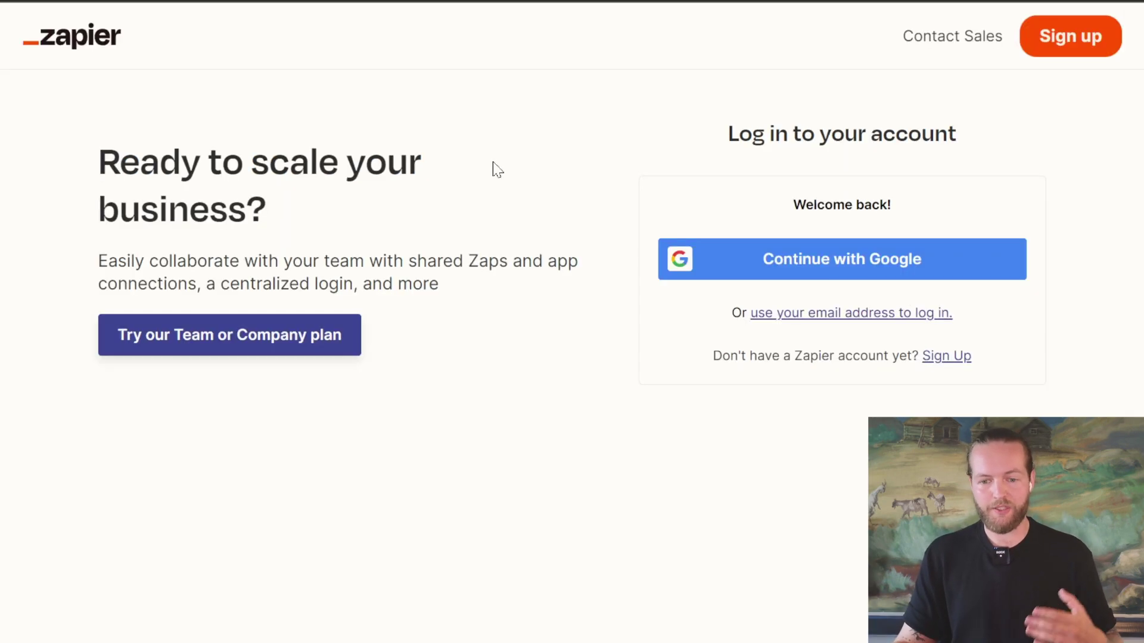
# Log in to Zapier with Google and inspect the Gmail trigger and Google Docs step.
pyautogui.click(830, 271)
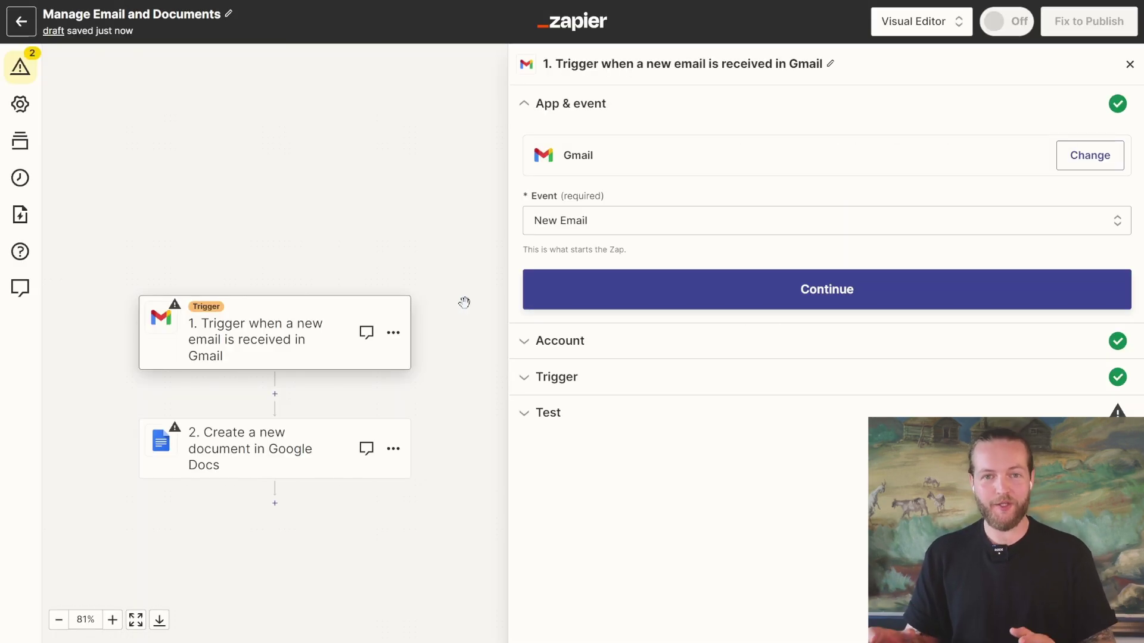
pyautogui.click(305, 324)
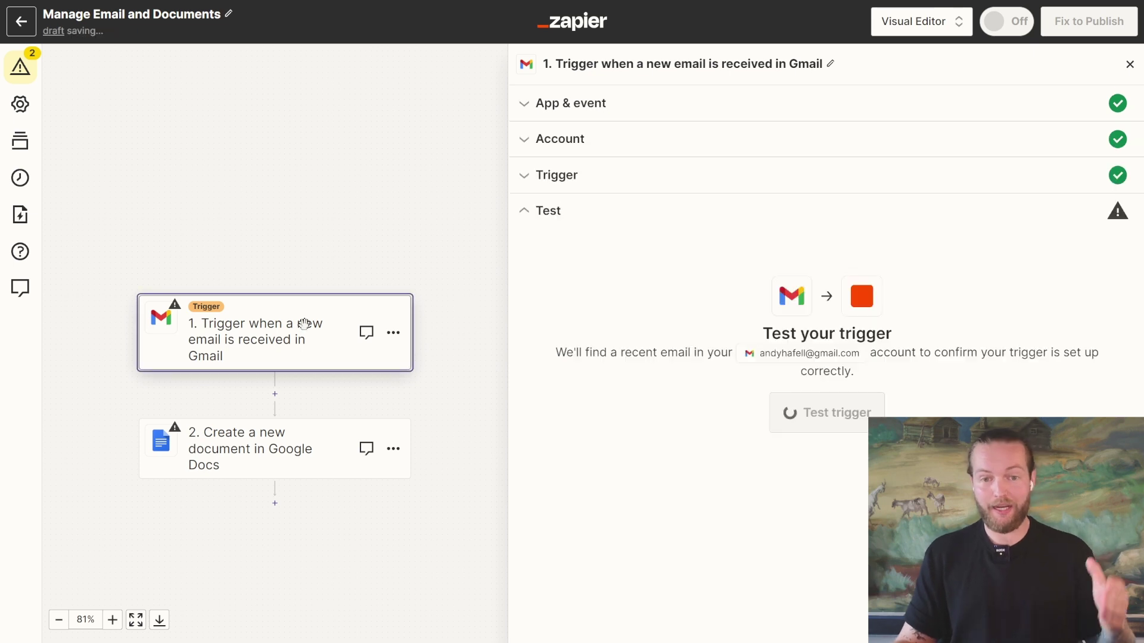
pyautogui.click(312, 456)
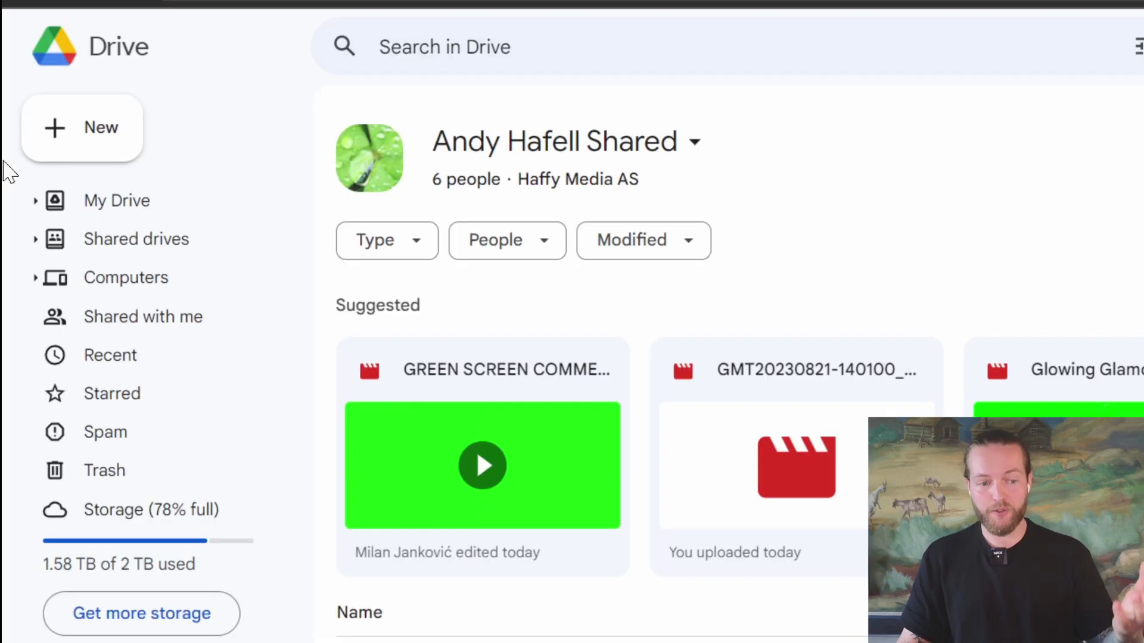
# Create a Google Drive folder named 'Accounting (Test)'.
pyautogui.click(66, 132)
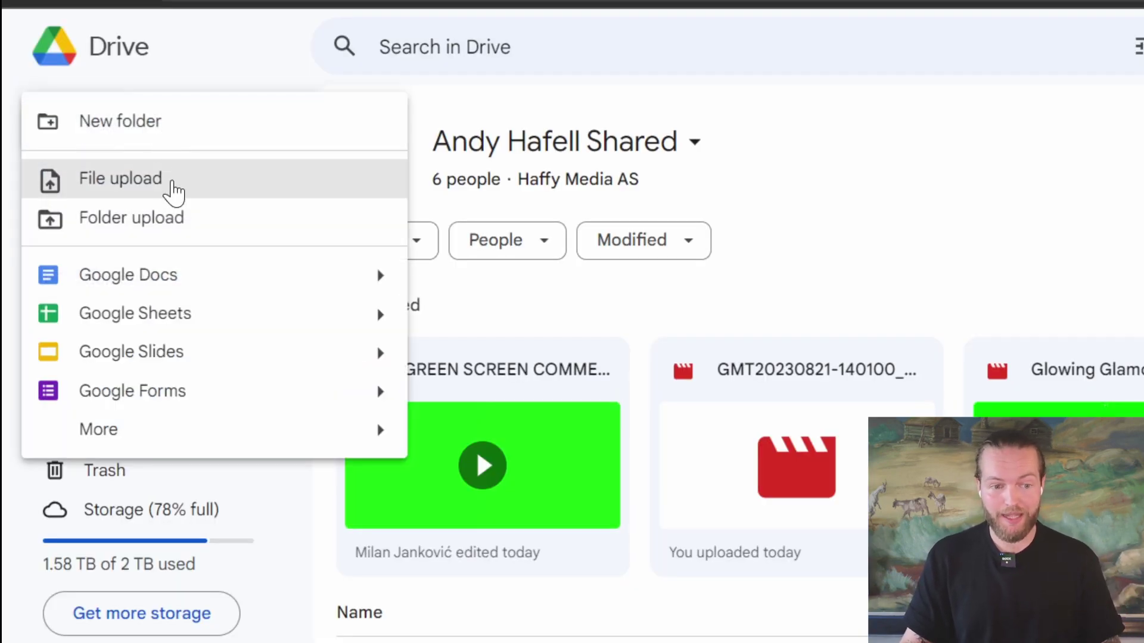
pyautogui.click(176, 127)
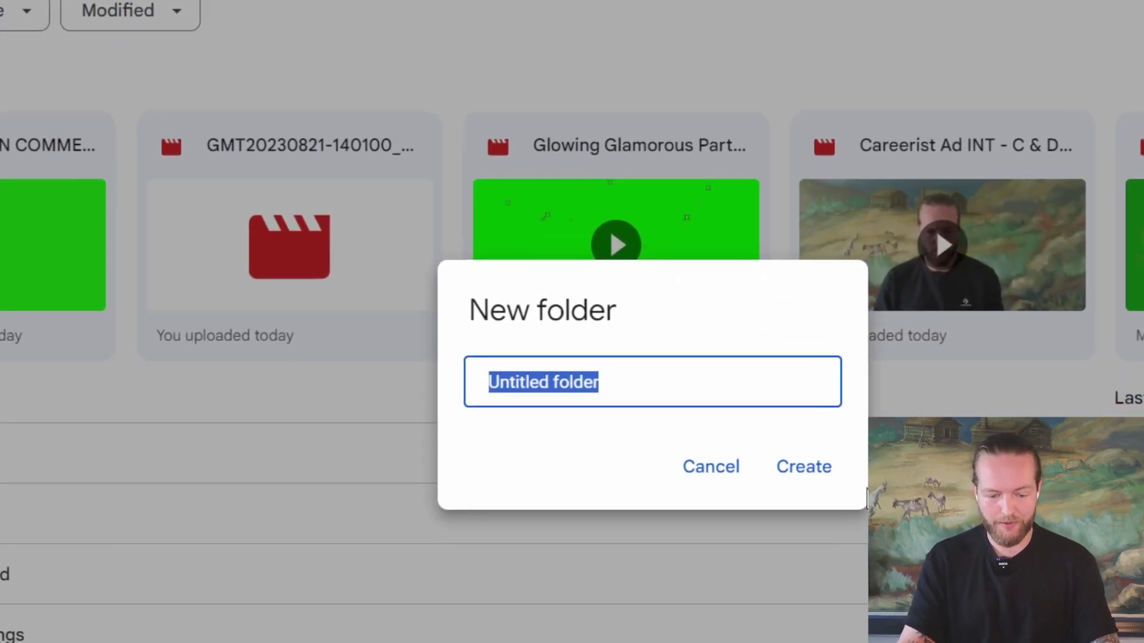
pyautogui.write('Accounting (Test)')
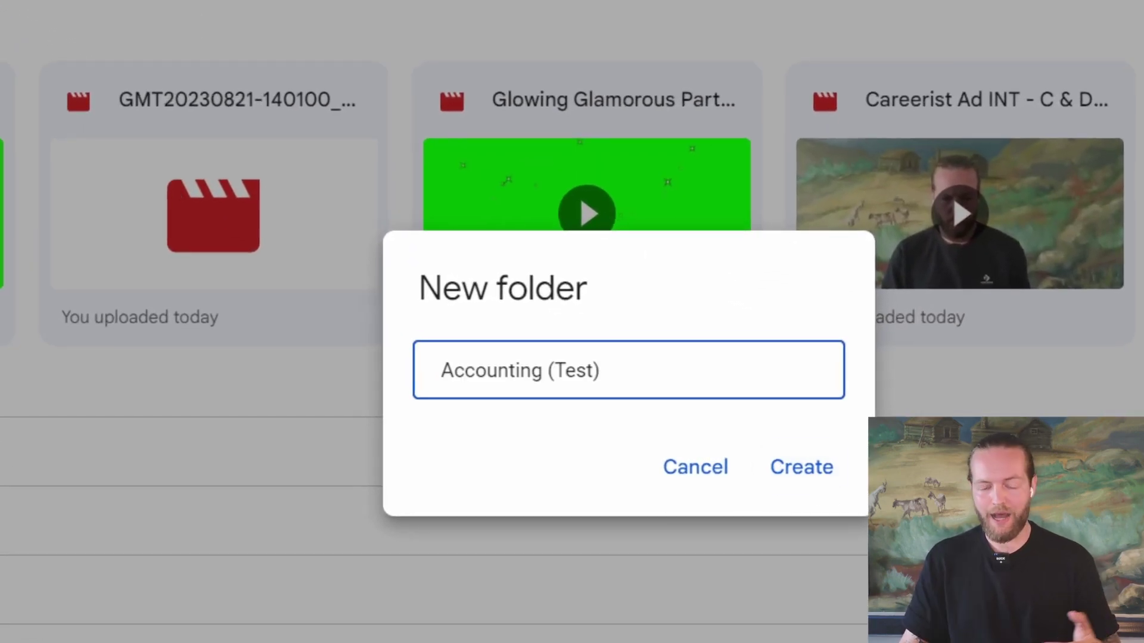
pyautogui.click(802, 467)
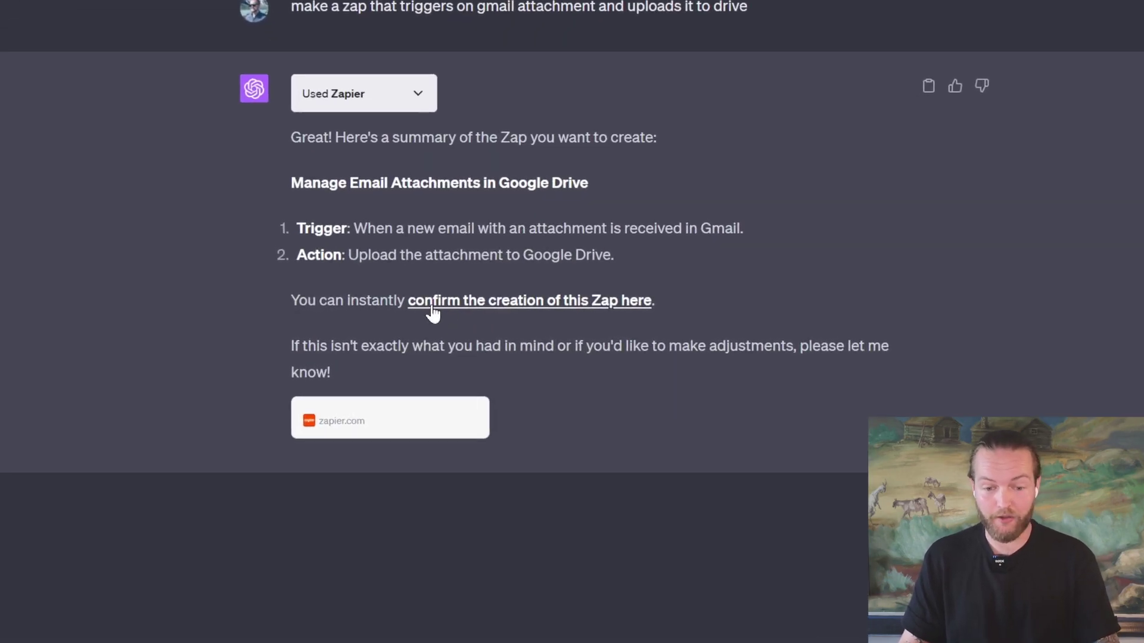
# Open the drafted zap and set the Gmail trigger event to New Attachment.
pyautogui.click(477, 305)
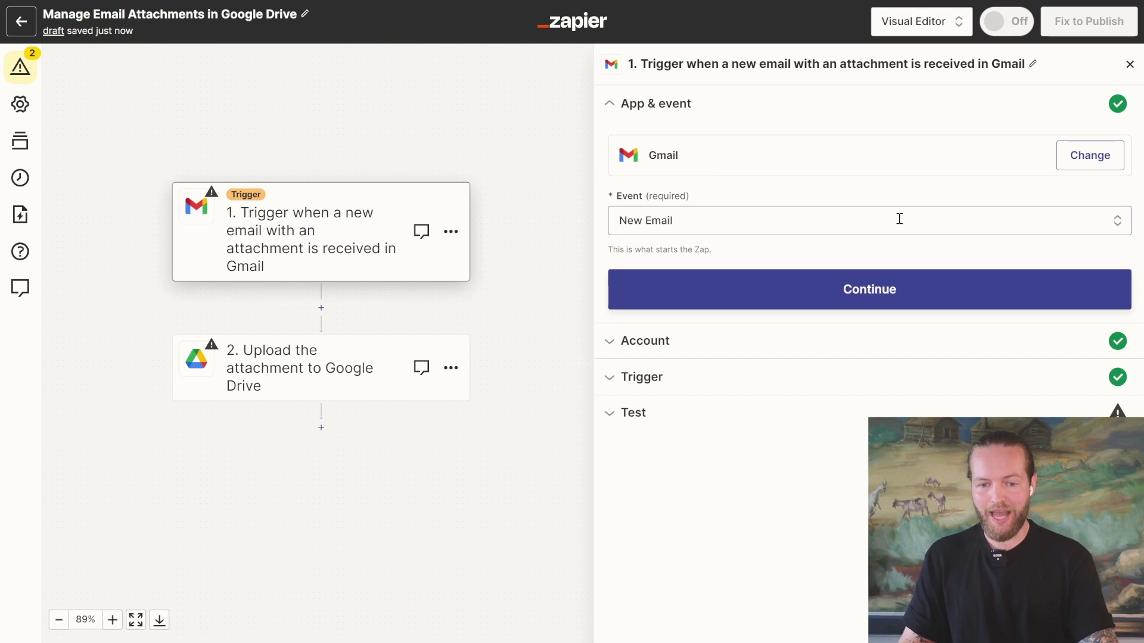
pyautogui.click(770, 224)
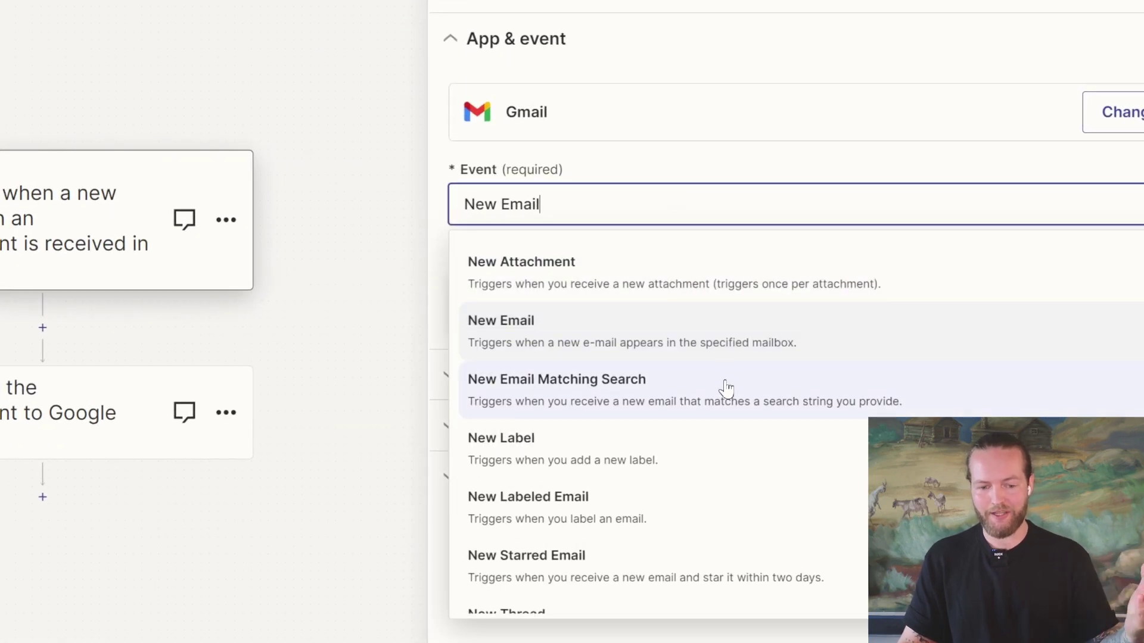
pyautogui.scroll(-1, 722, 417)
pyautogui.scroll(1, 715, 453)
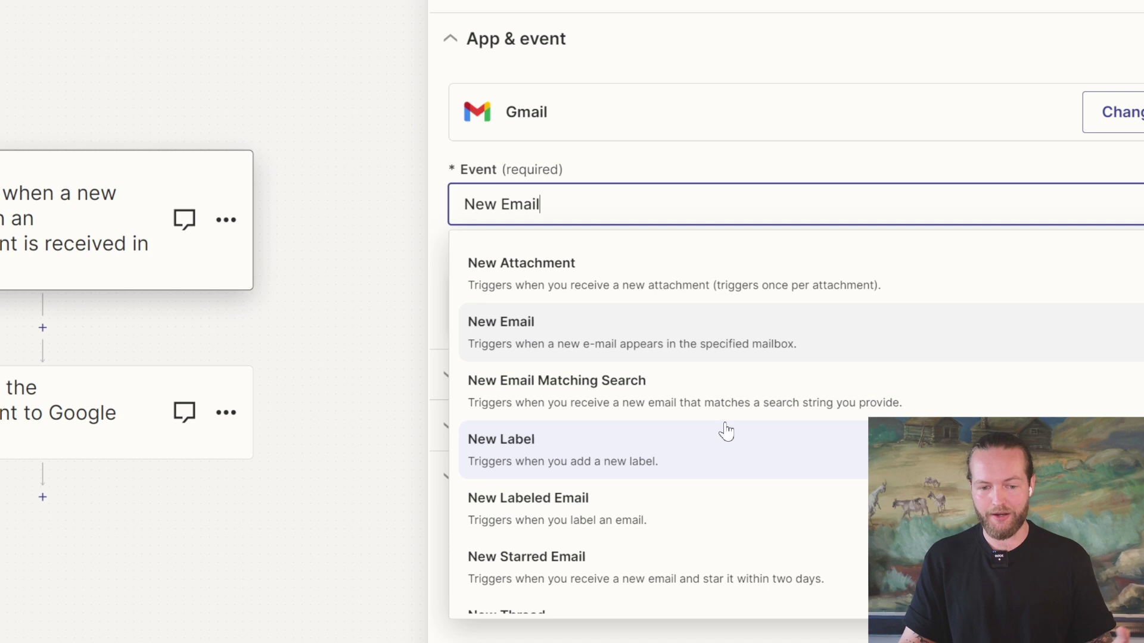
pyautogui.click(511, 280)
pyautogui.click(751, 334)
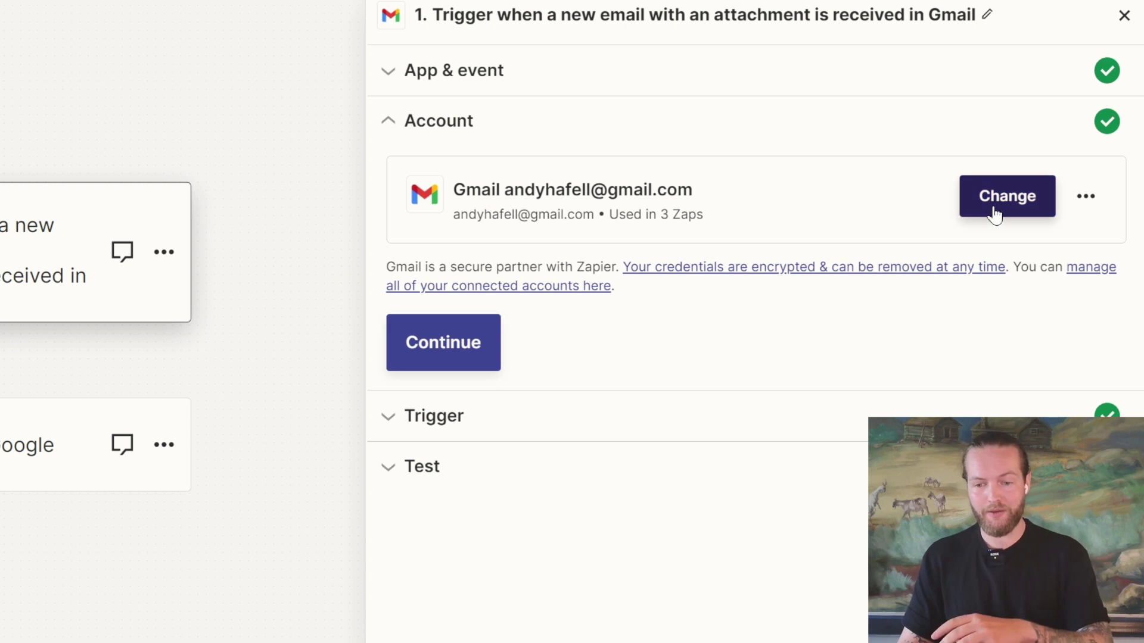
# Confirm the connected Gmail account for the trigger.
pyautogui.moveTo(605, 198); pyautogui.dragTo(504, 192)
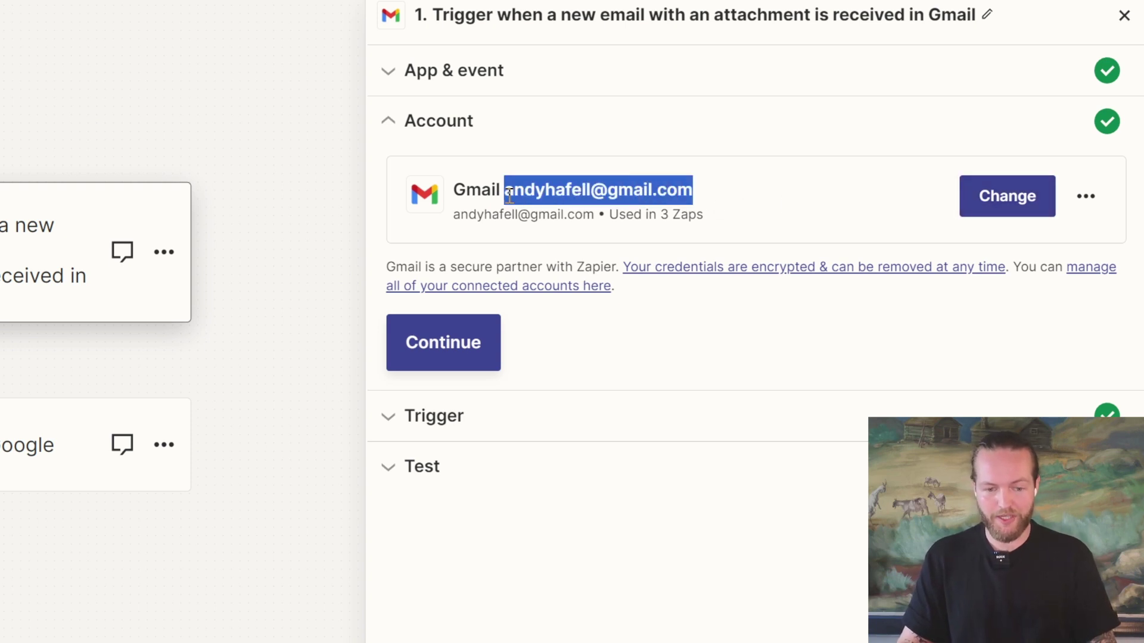
pyautogui.click(742, 223)
pyautogui.click(452, 358)
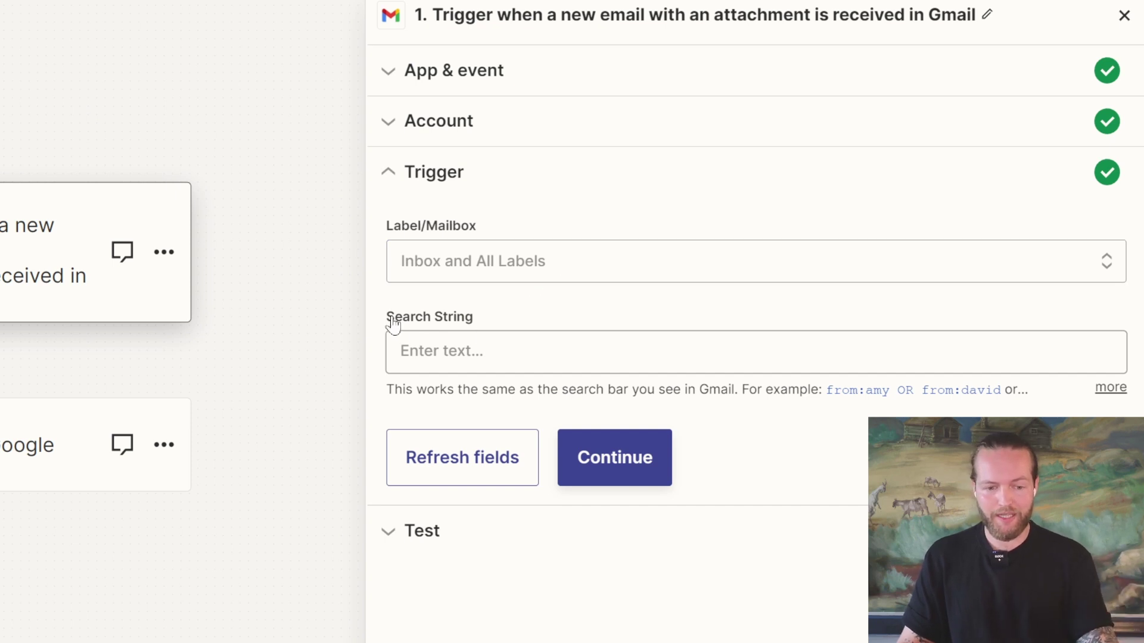
# Find the billing reply-to address in the Clickfunnels receipt email with two PDF attachments.
pyautogui.click(495, 357)
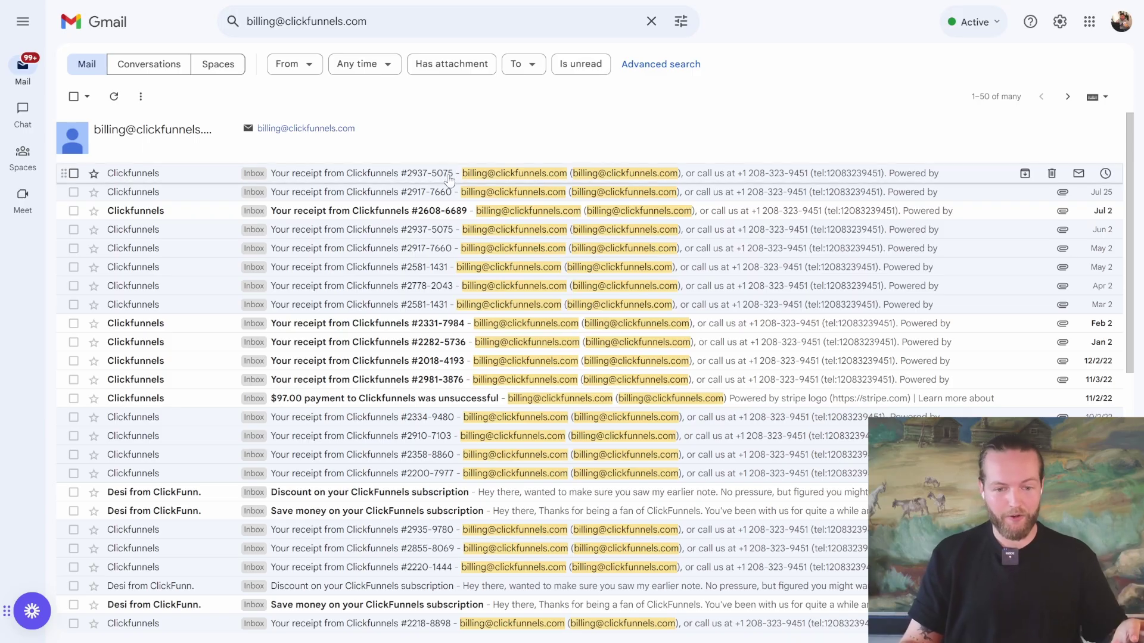
pyautogui.click(450, 178)
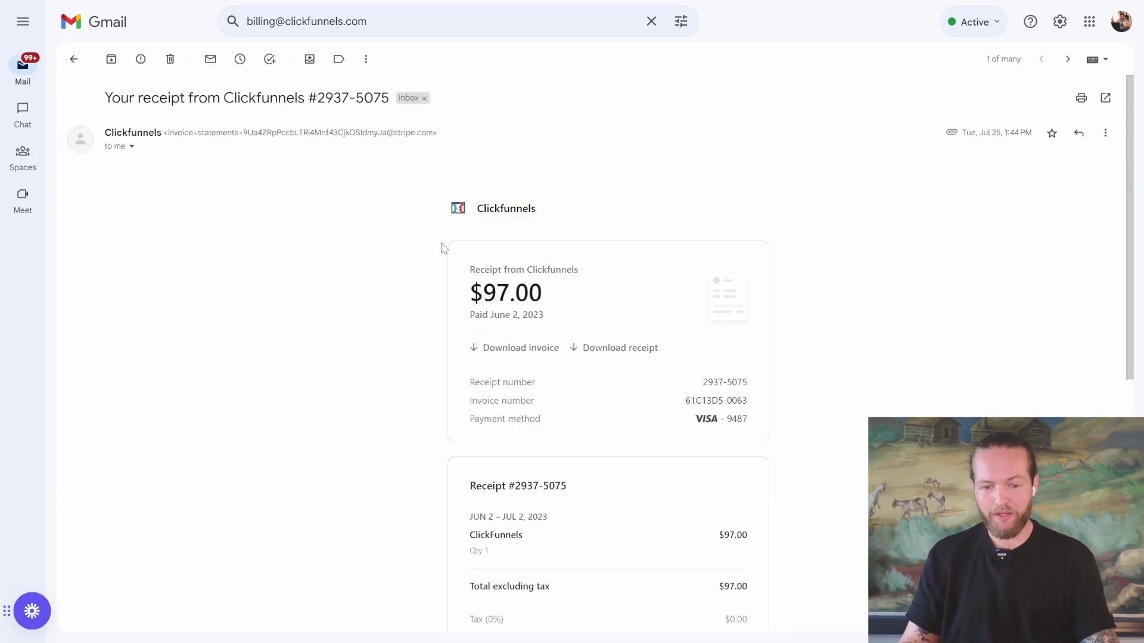
pyautogui.scroll(-6, 447, 286)
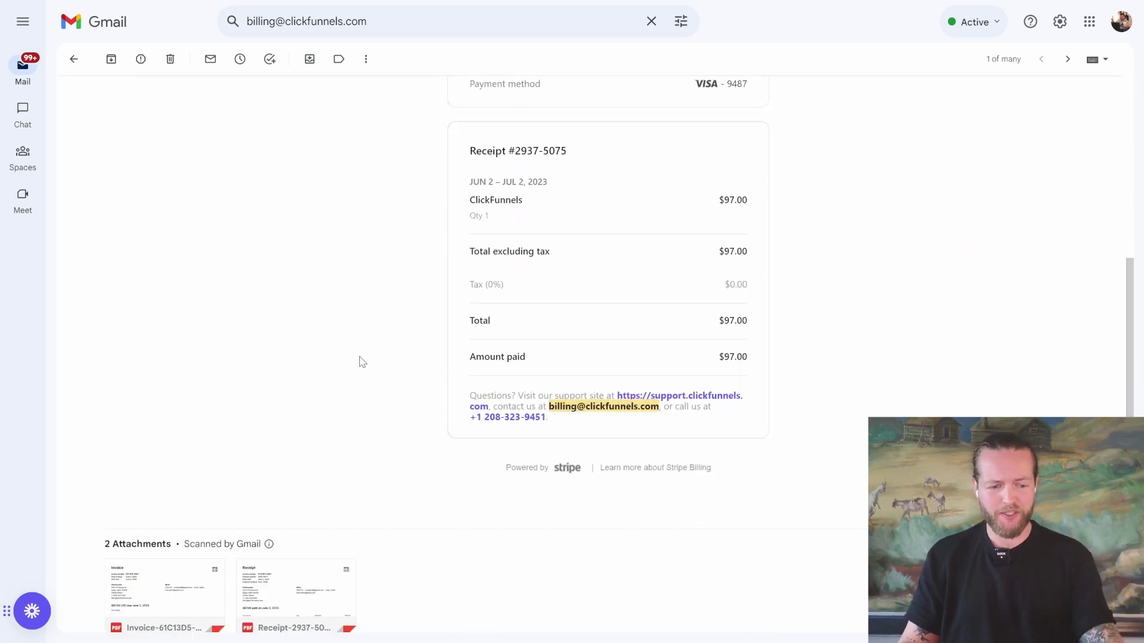
pyautogui.scroll(-2, 360, 361)
pyautogui.moveTo(176, 476)
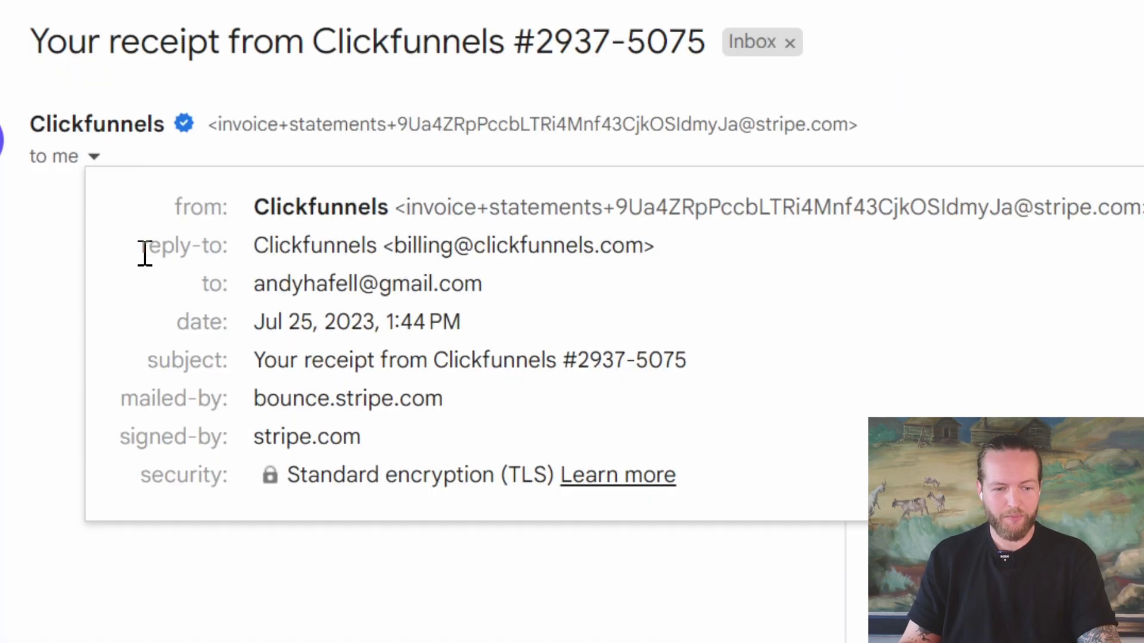
pyautogui.moveTo(145, 253); pyautogui.dragTo(327, 246)
pyautogui.moveTo(402, 245); pyautogui.dragTo(580, 245)
# Test the New Attachment trigger to load three sample emails, then reopen trigger settings.
pyautogui.click(728, 256)
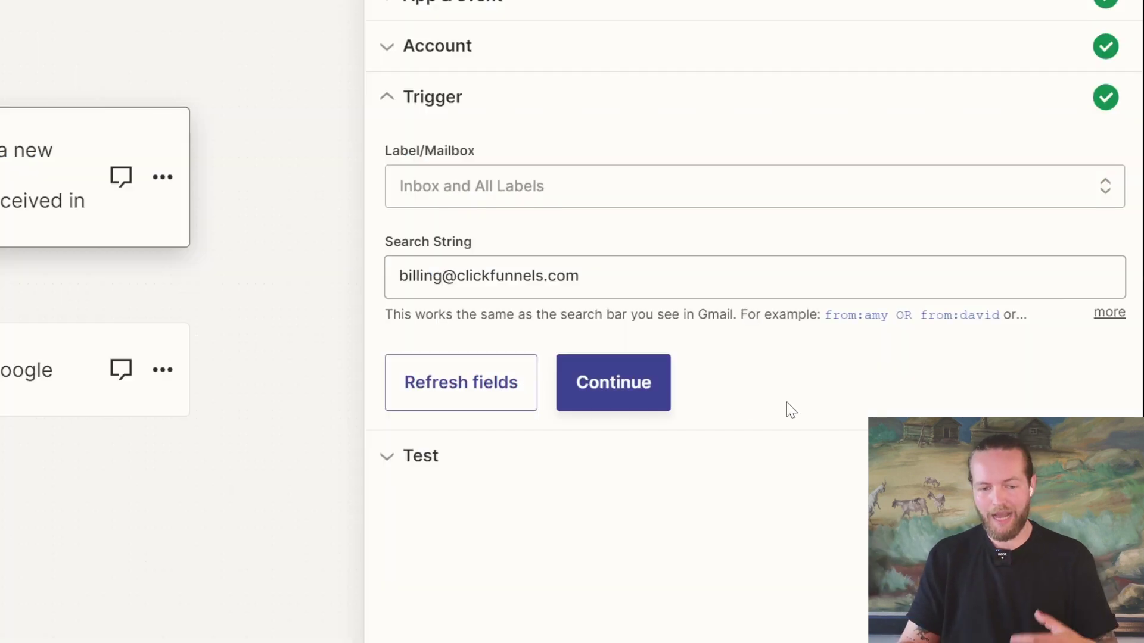
pyautogui.click(624, 405)
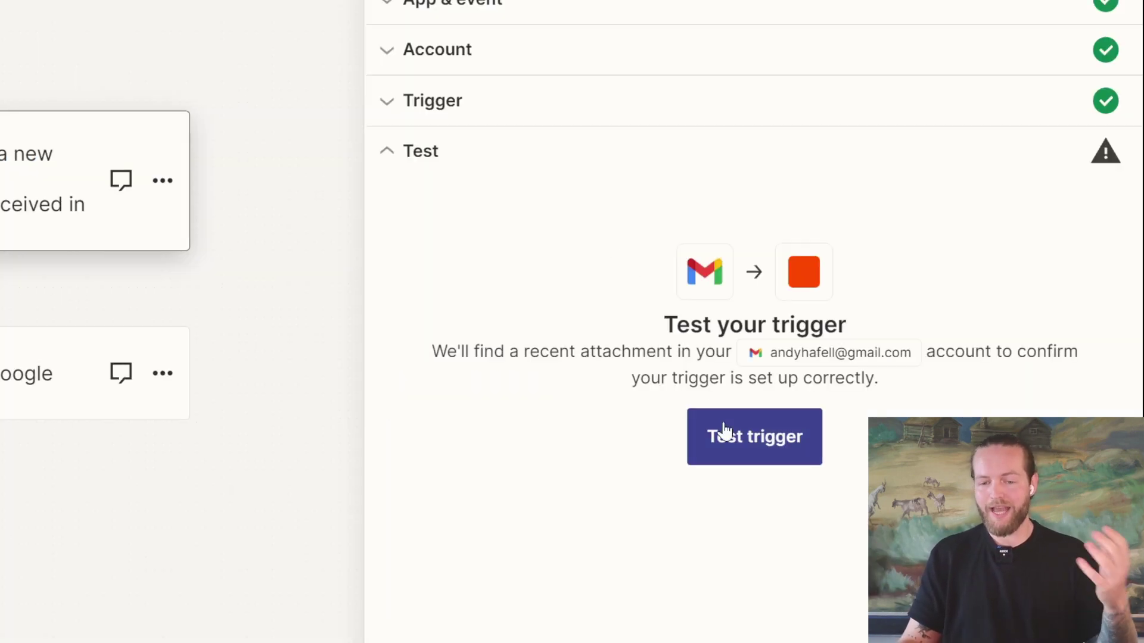
pyautogui.click(733, 447)
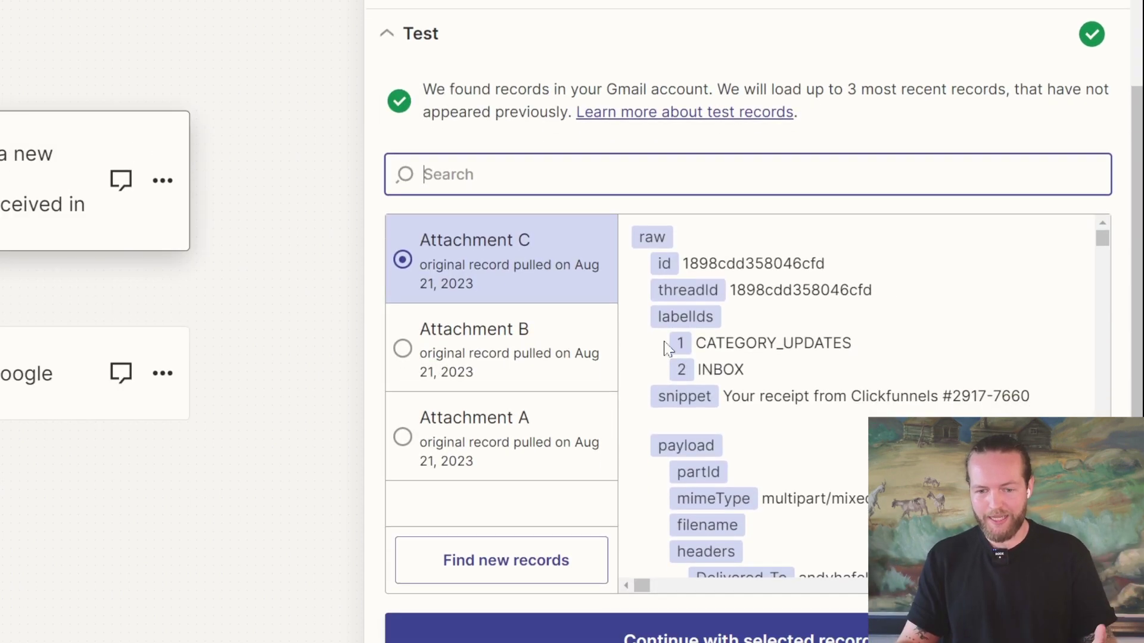
pyautogui.scroll(-15, 671, 342)
pyautogui.scroll(-10, 765, 345)
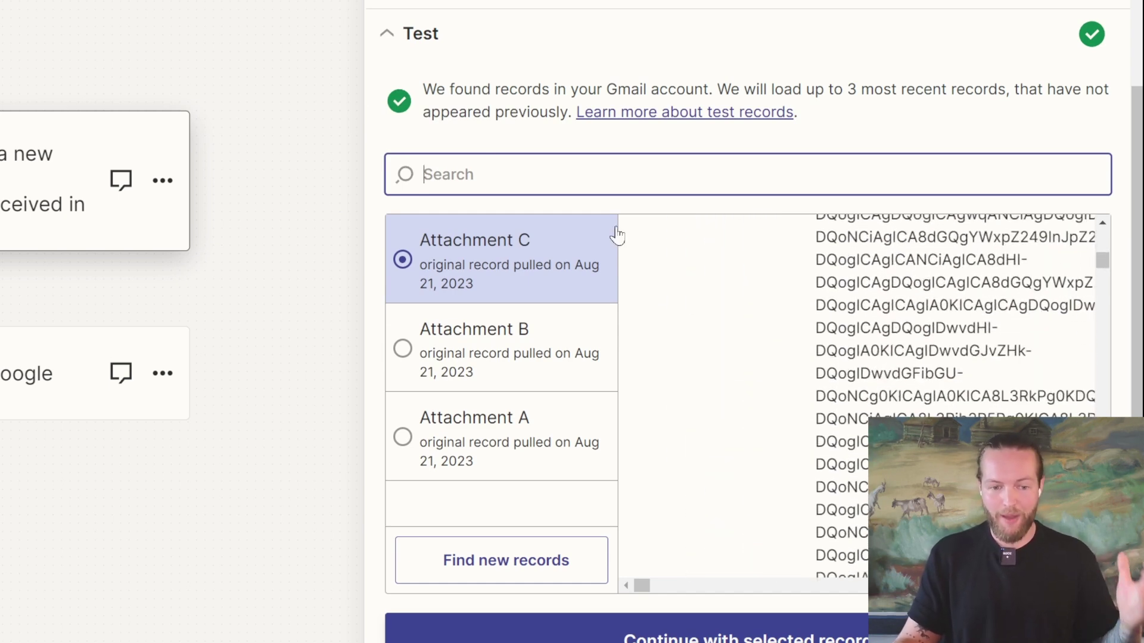
pyautogui.click(536, 33)
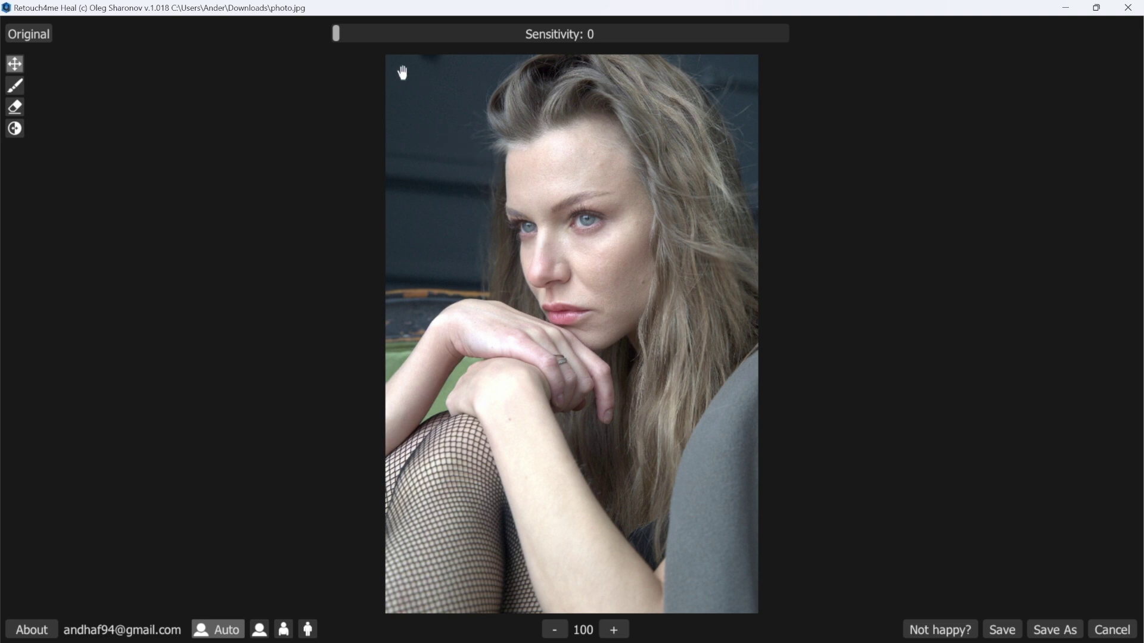
# Detect blemishes with sensitivity raised to 100.
pyautogui.click(403, 34)
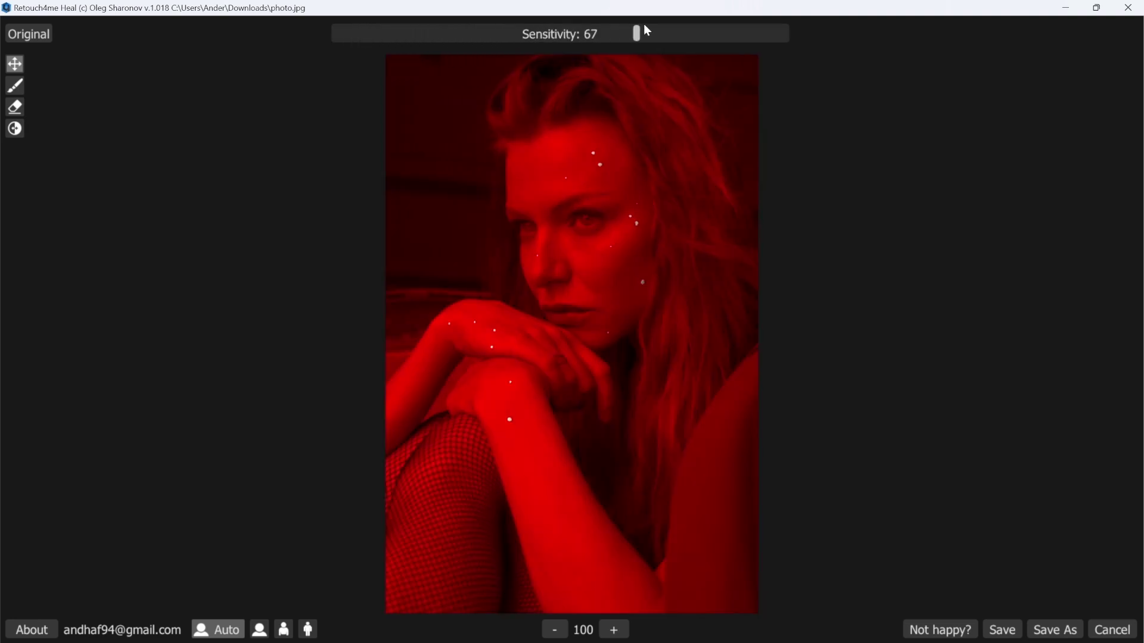
pyautogui.moveTo(644, 26); pyautogui.dragTo(679, 26)
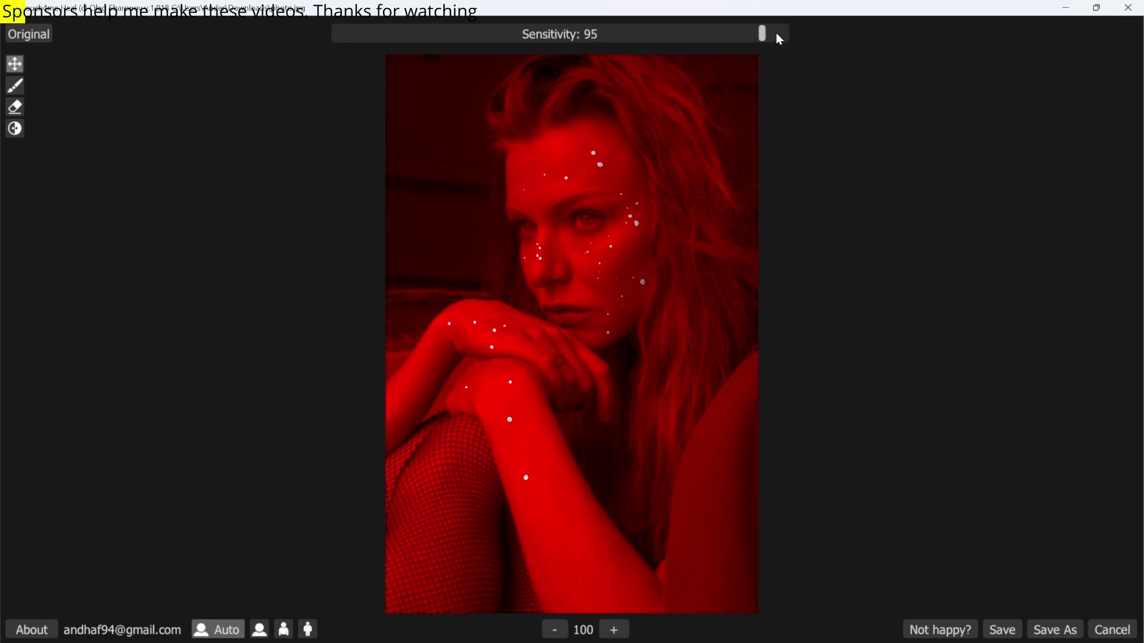
pyautogui.moveTo(778, 36); pyautogui.dragTo(801, 38)
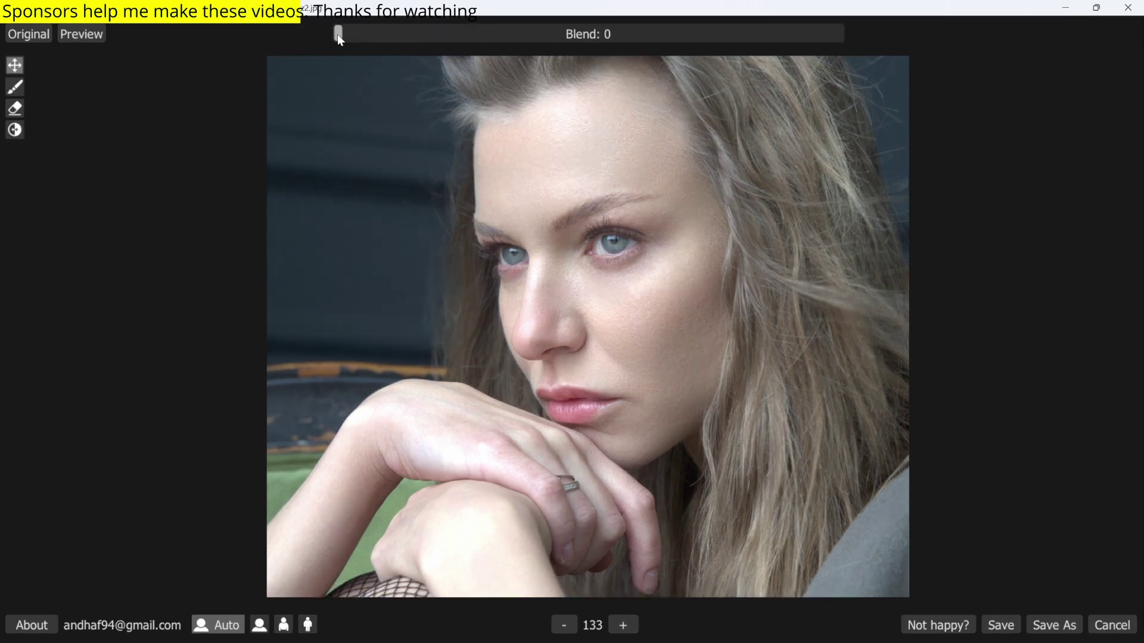
# Reduce the heal blend to about half and compare with the original.
pyautogui.click(474, 34)
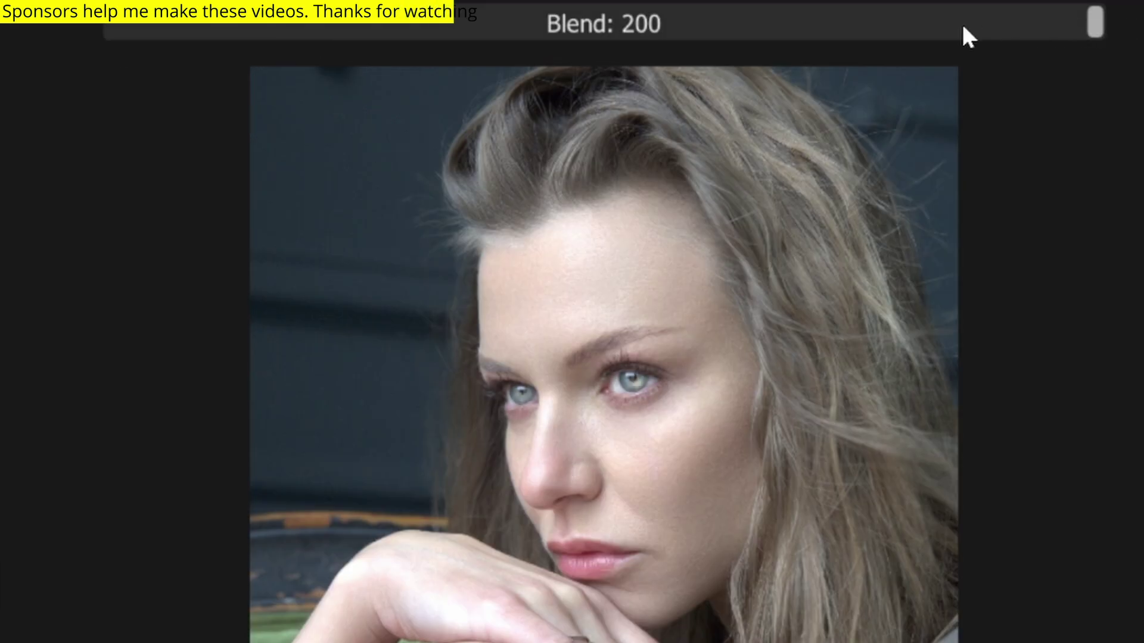
pyautogui.click(630, 29)
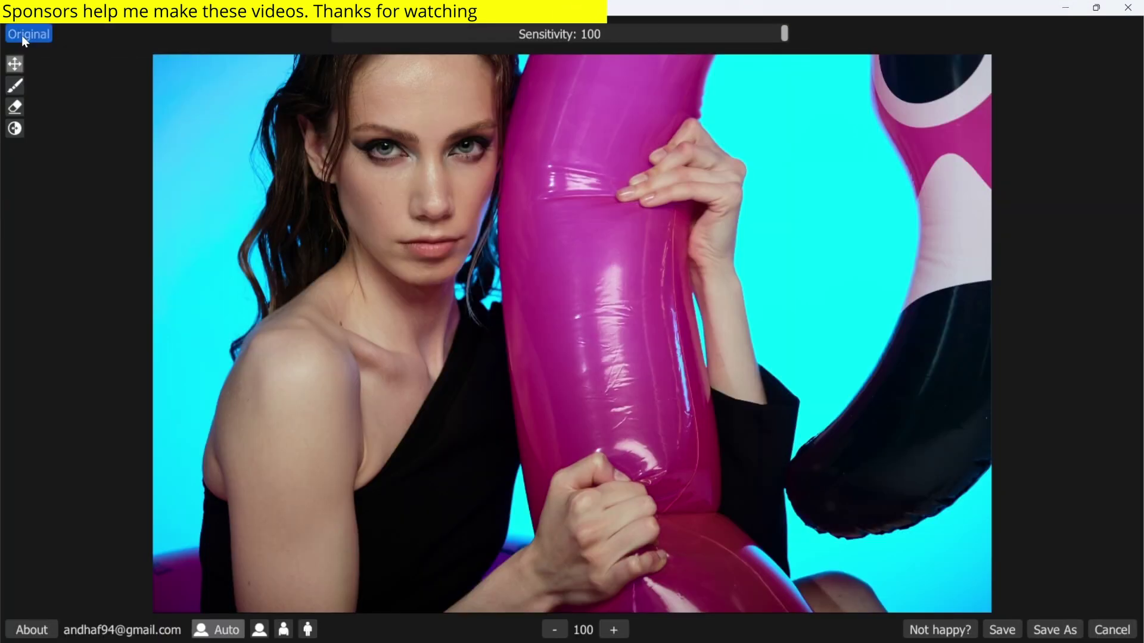
pyautogui.click(21, 35)
pyautogui.click(21, 34)
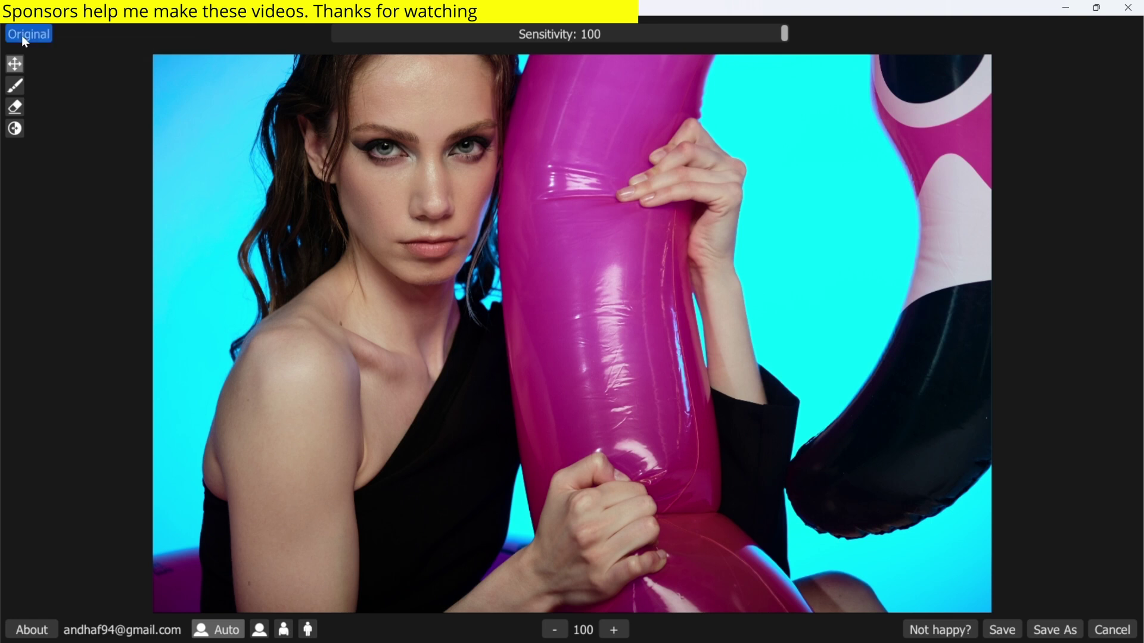
pyautogui.click(36, 35)
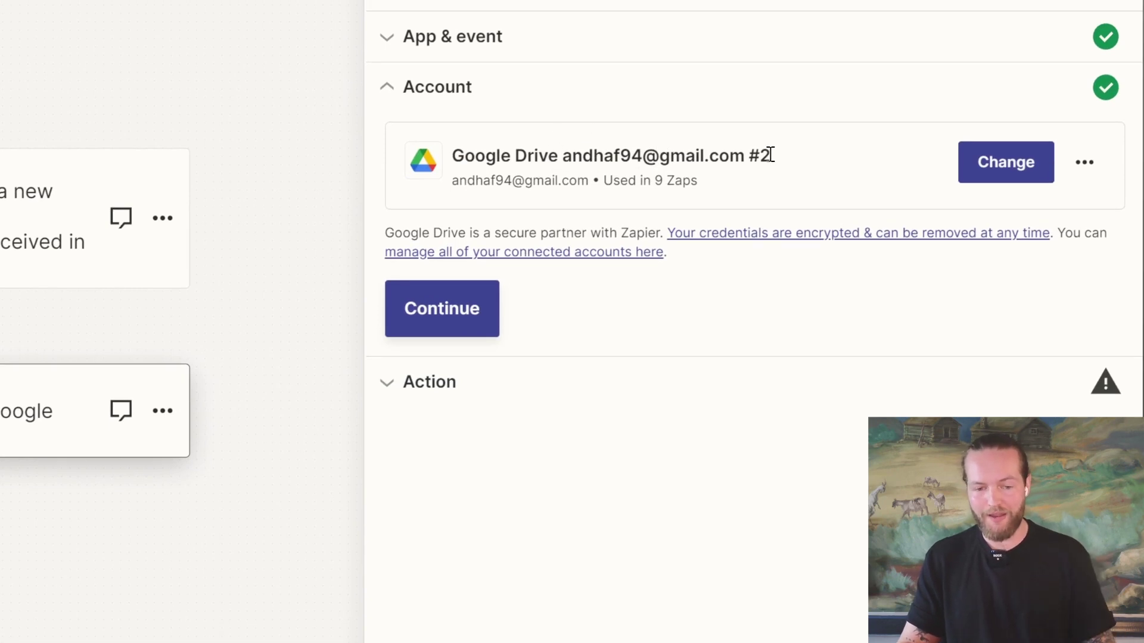
# Set the upload destination to the Accounting (Test) folder on the shared drive.
pyautogui.click(467, 324)
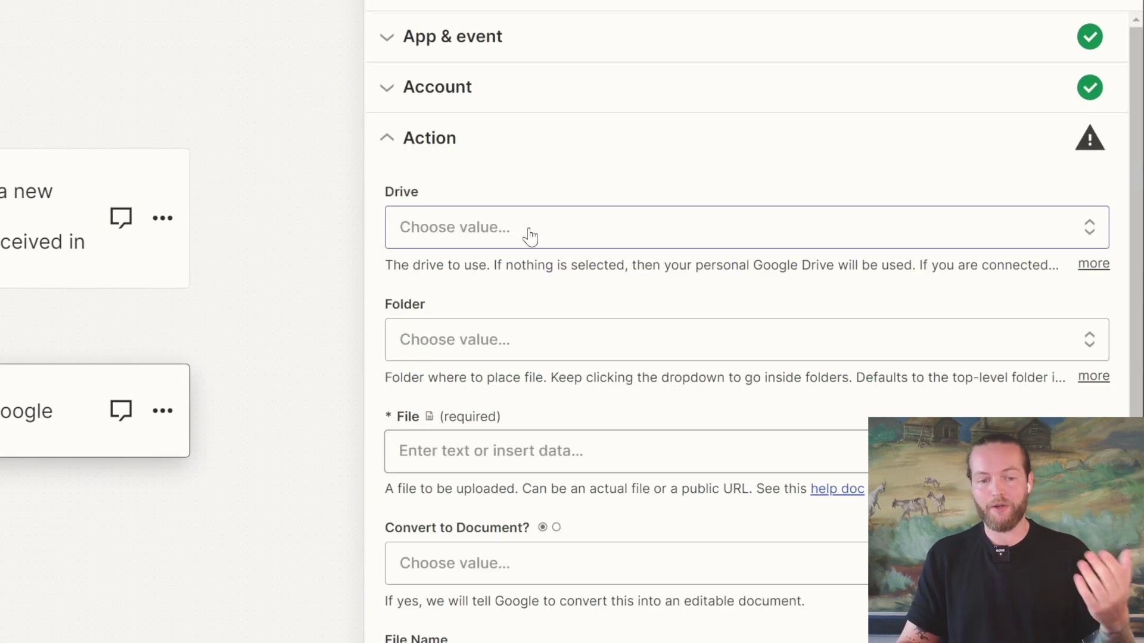
pyautogui.click(532, 237)
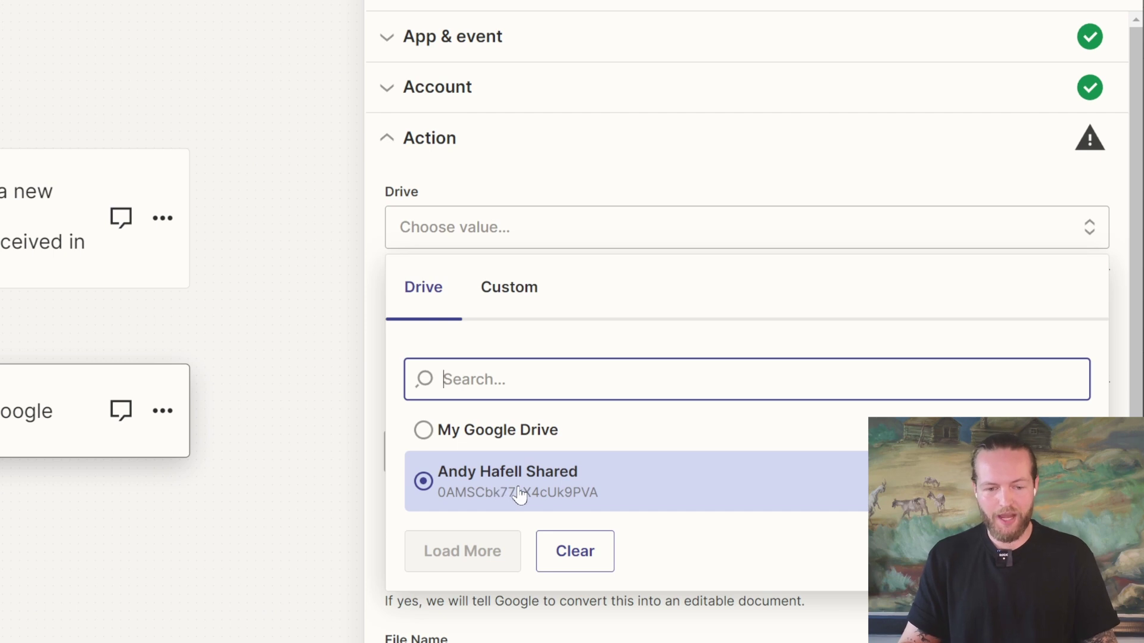
pyautogui.click(520, 494)
pyautogui.click(556, 339)
pyautogui.write('accoun')
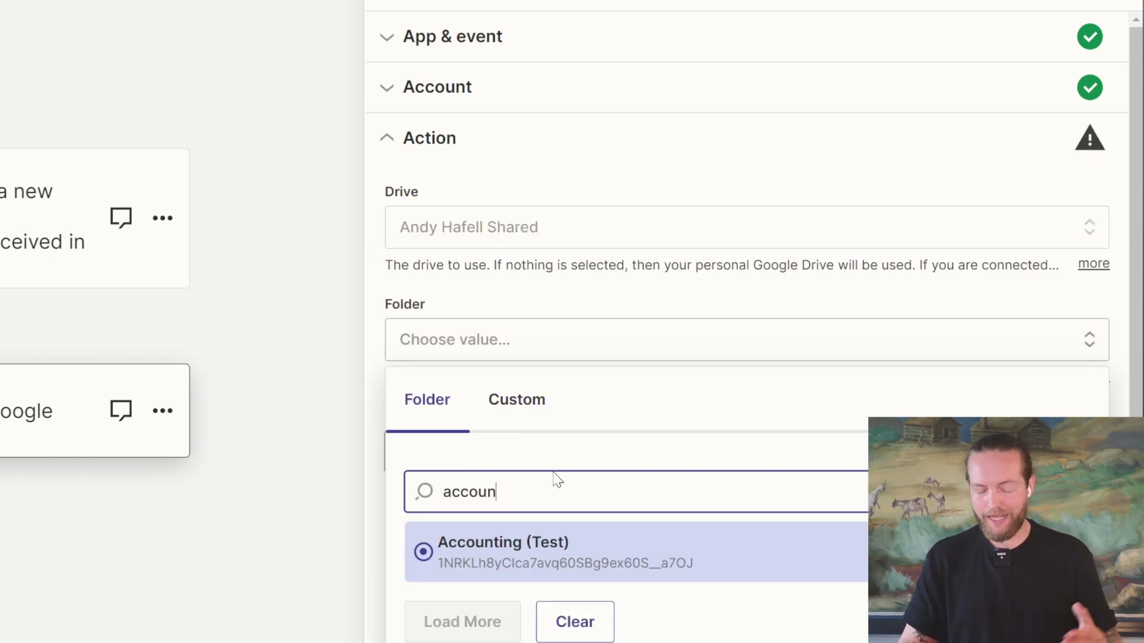
pyautogui.click(563, 563)
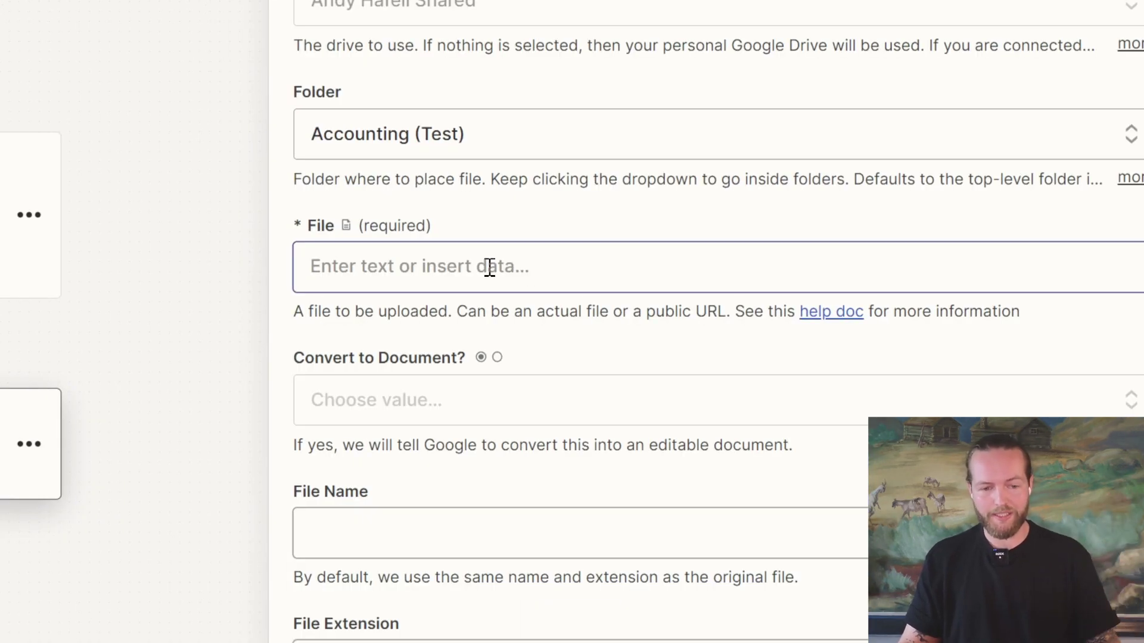
# Map the File field to the Gmail trigger's Attachment.
pyautogui.click(439, 267)
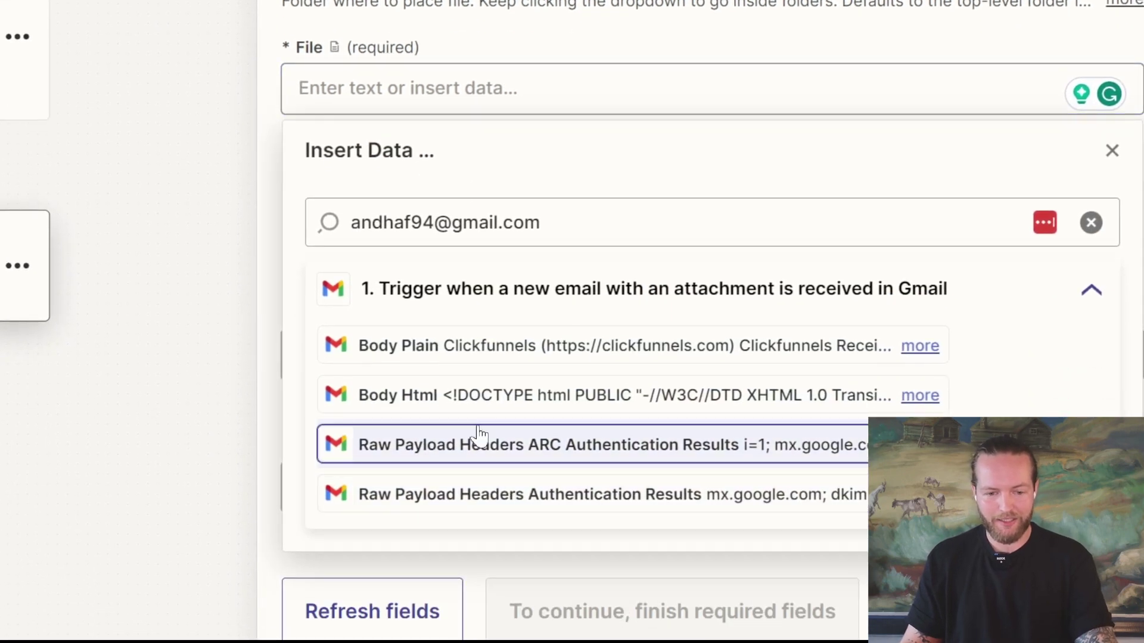
pyautogui.scroll(-1, 462, 434)
pyautogui.click(448, 183)
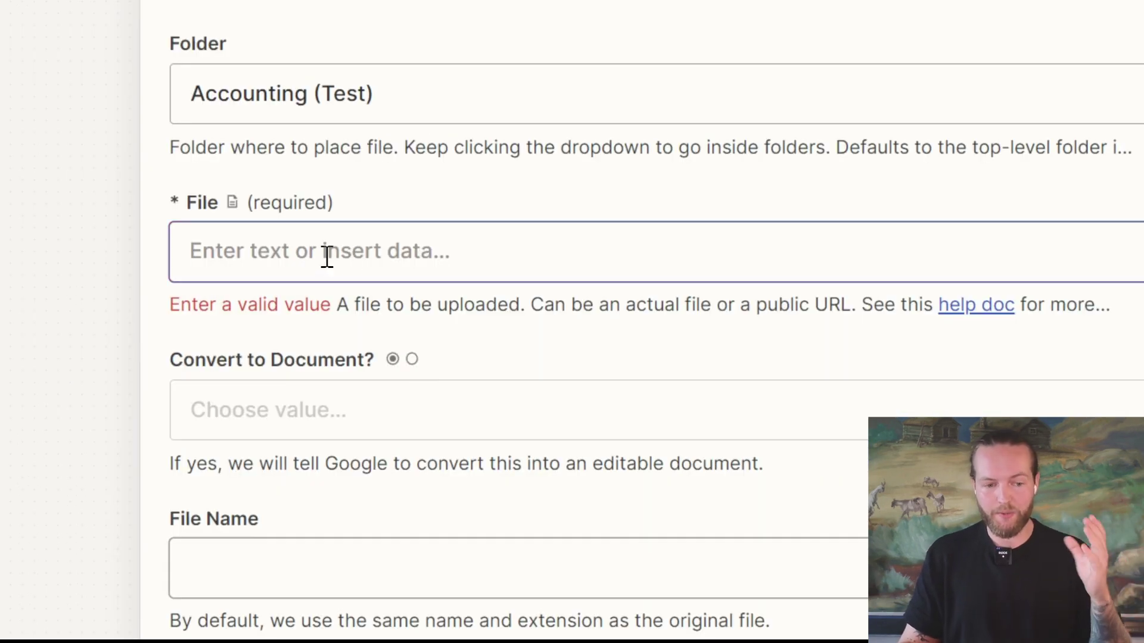
pyautogui.click(244, 251)
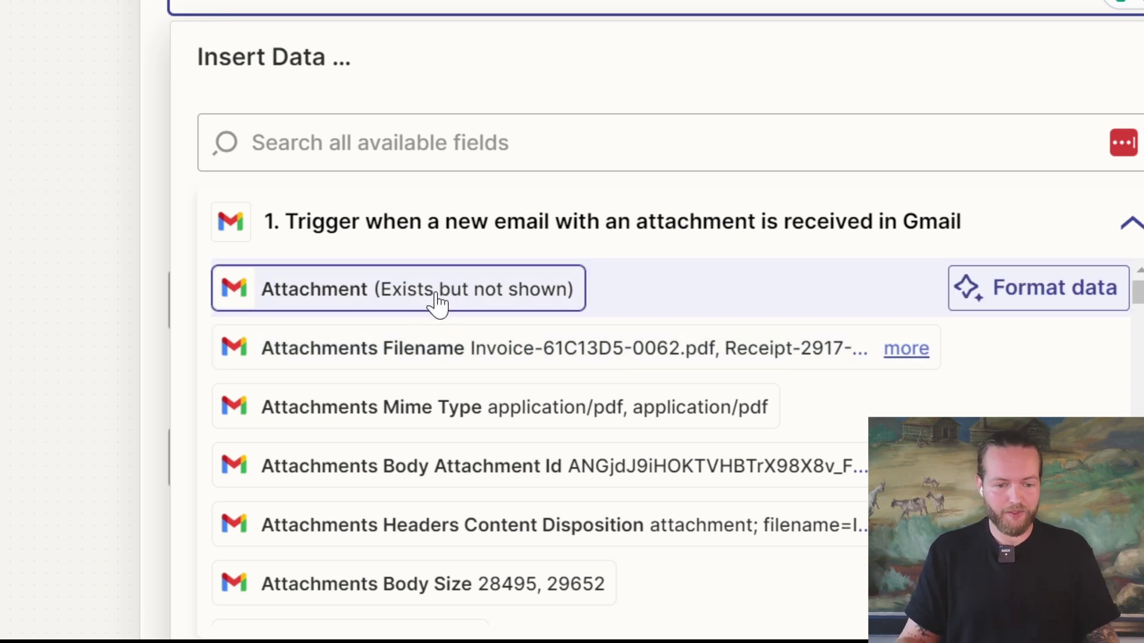
pyautogui.click(436, 299)
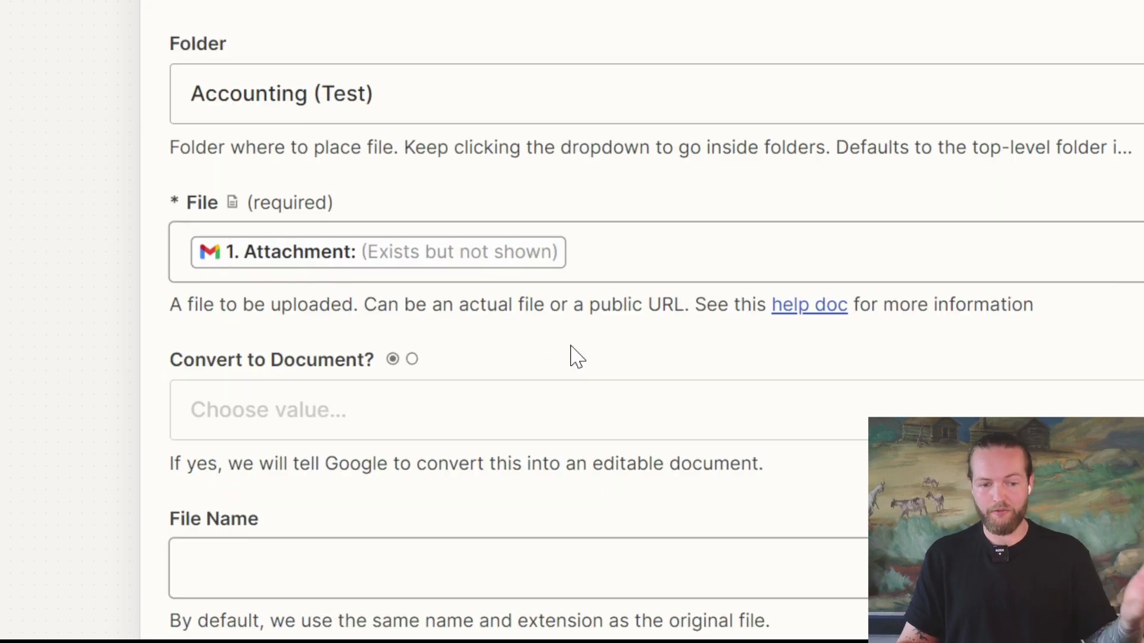
pyautogui.scroll(-2, 577, 357)
pyautogui.scroll(-2, 427, 290)
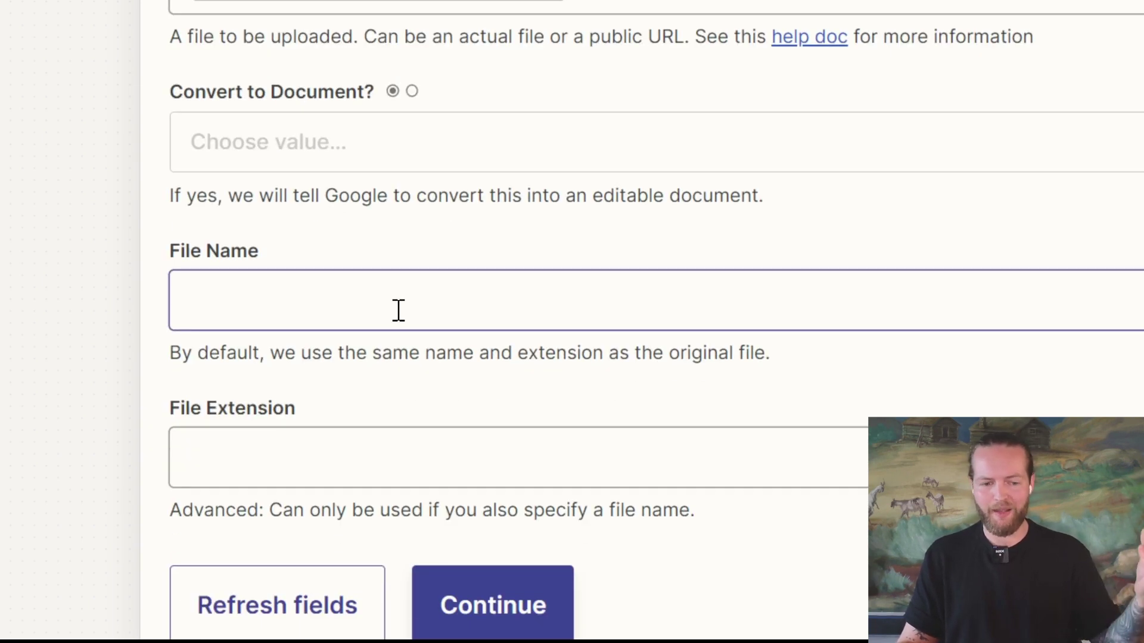
# Verify Invoice-61C13D5-0062.pdf landed in Accounting (Test), then publish the zap.
pyautogui.scroll(-2, 370, 334)
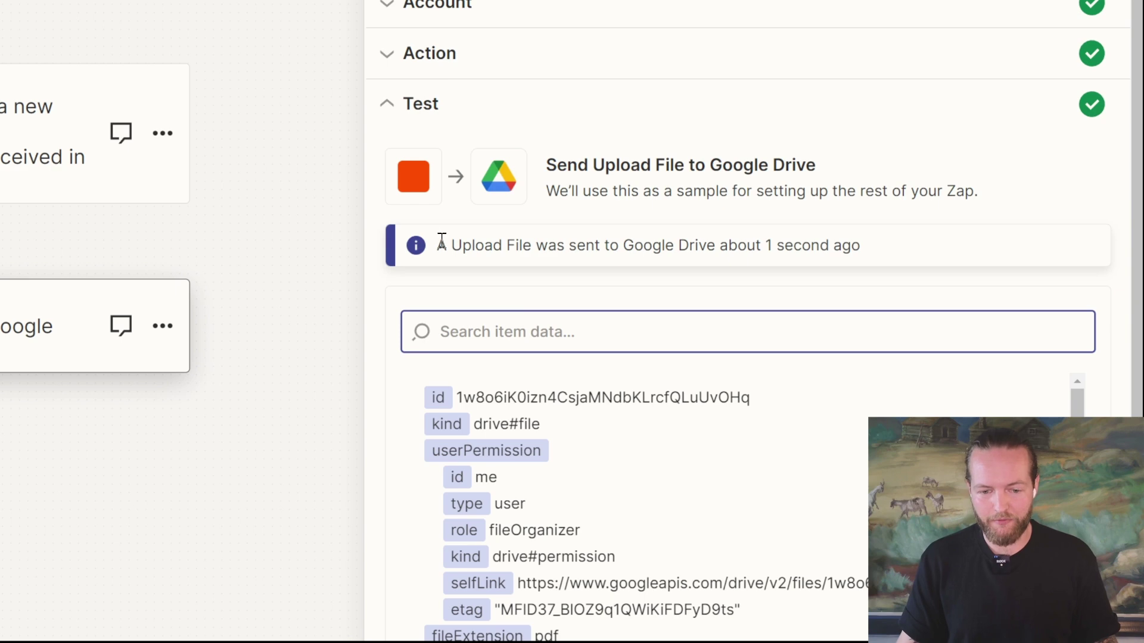
pyautogui.moveTo(462, 245); pyautogui.dragTo(553, 245)
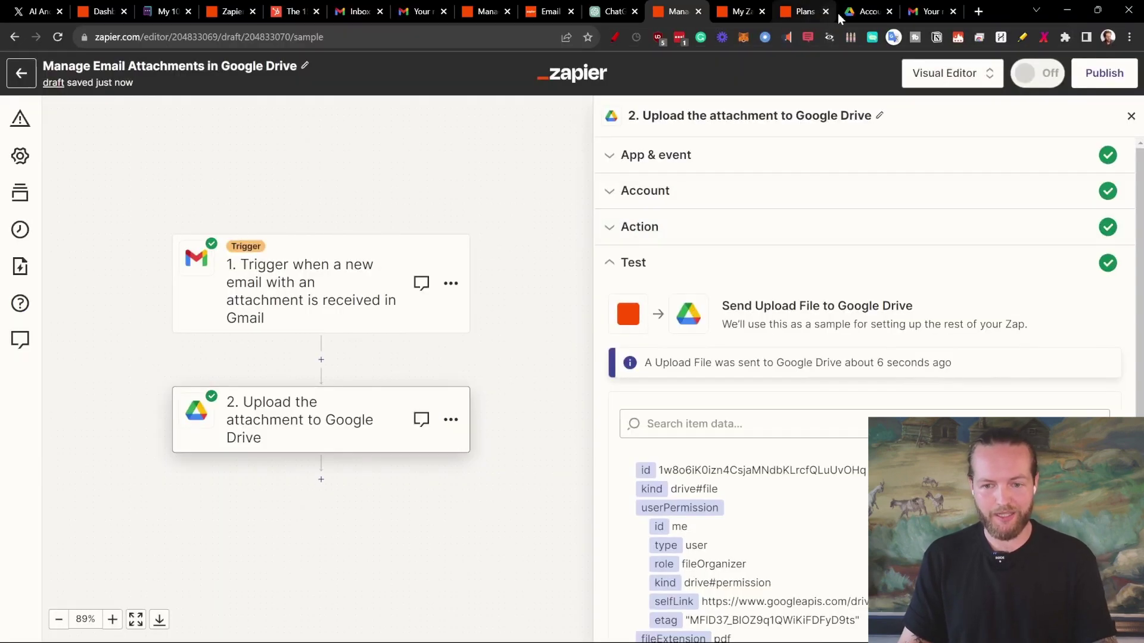
pyautogui.click(855, 13)
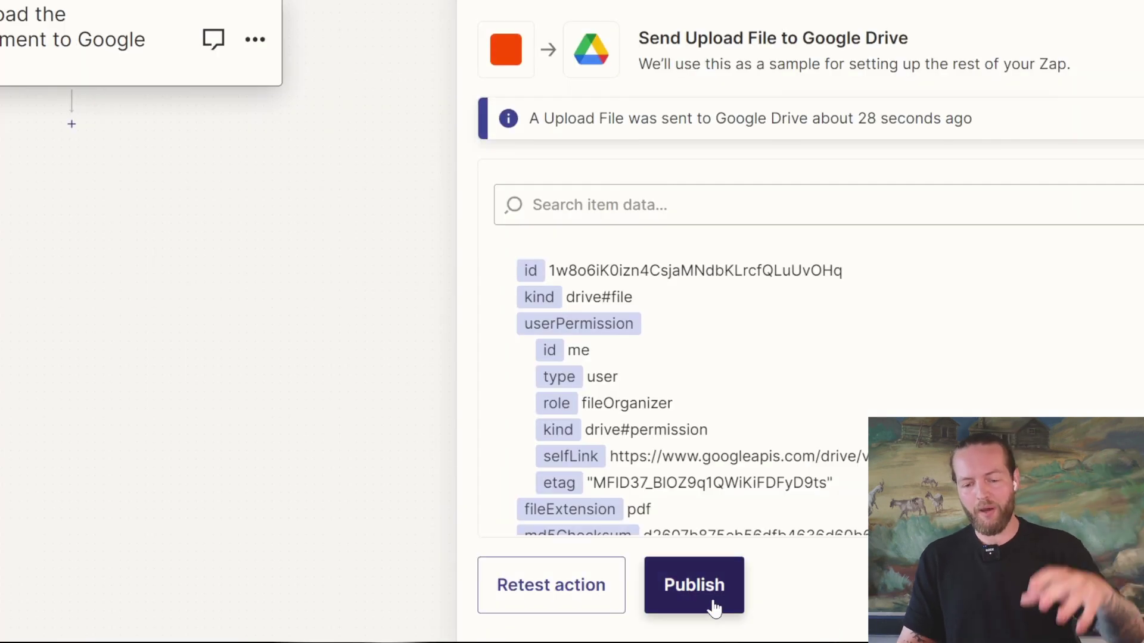
pyautogui.click(713, 608)
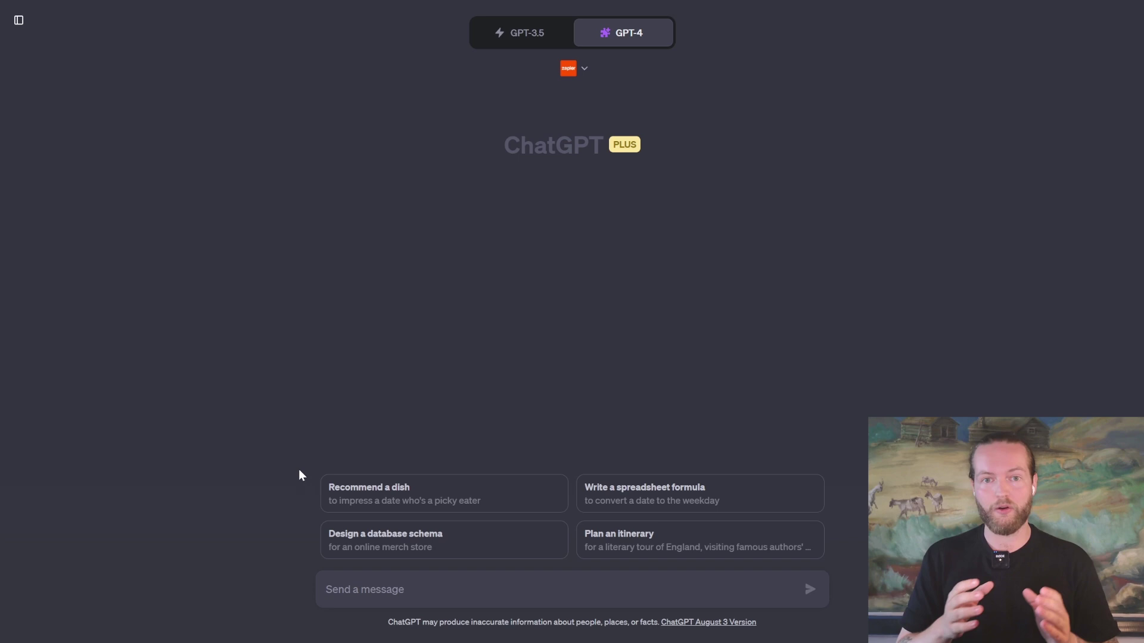
# Ask the Zapier plugin to create a zap triggered by a YouTube upload that uses ChatGPT, Slack and ConvertKit.
pyautogui.write('create a zap that triggers on youtube upload, uses chatgpt, slack and convertkit')
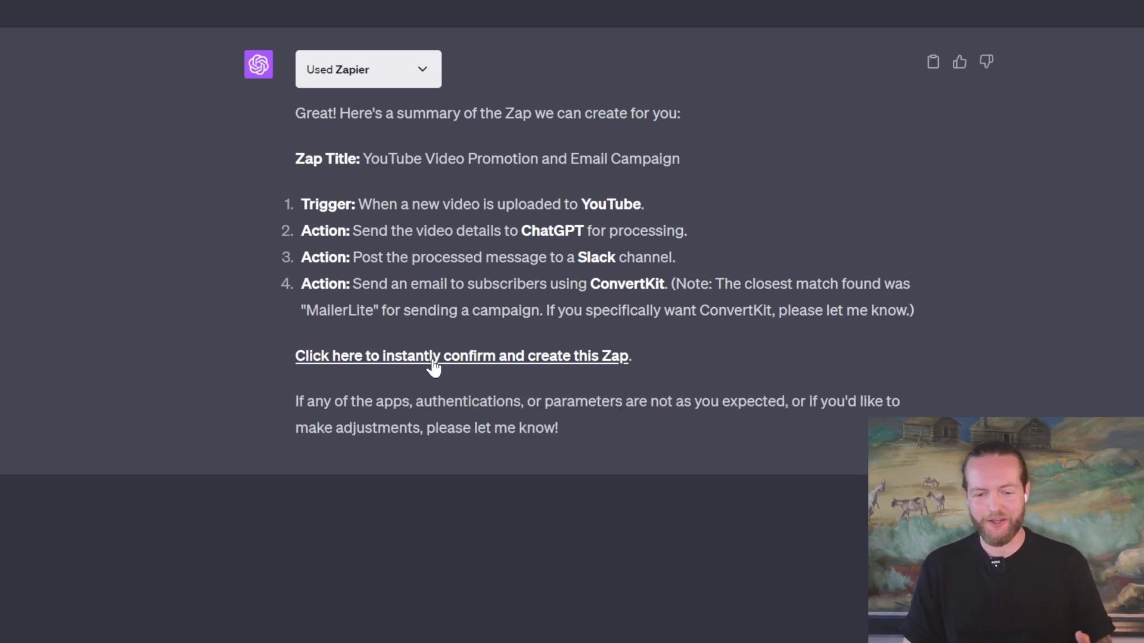
# Open the drafted zap in Zapier and set the YouTube trigger event to New Video In Channel.
pyautogui.click(431, 357)
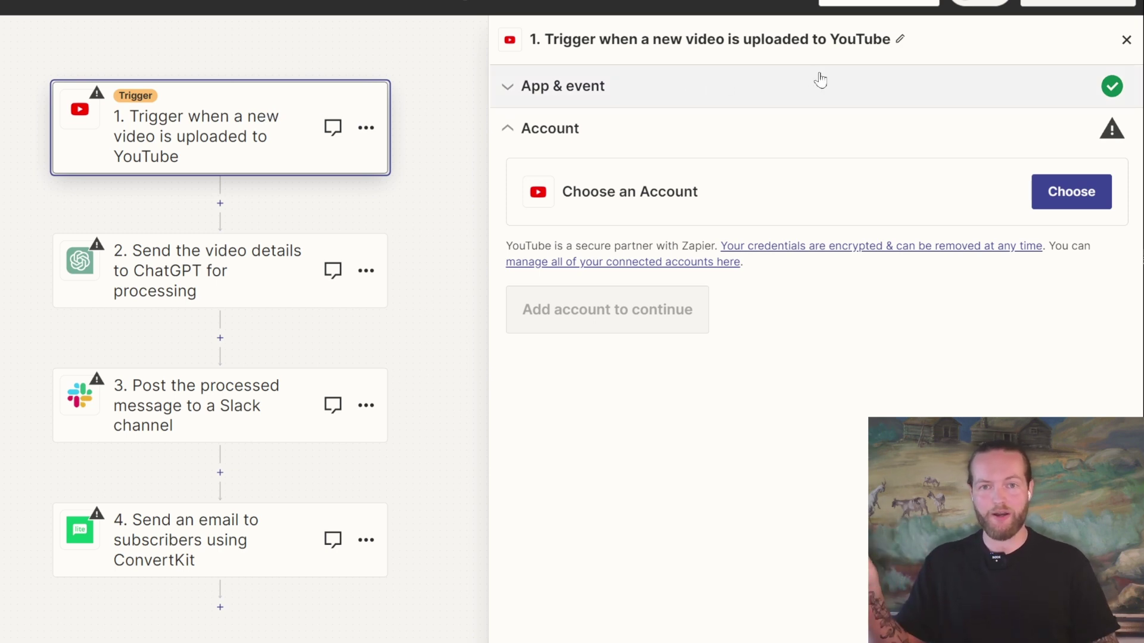
pyautogui.click(820, 79)
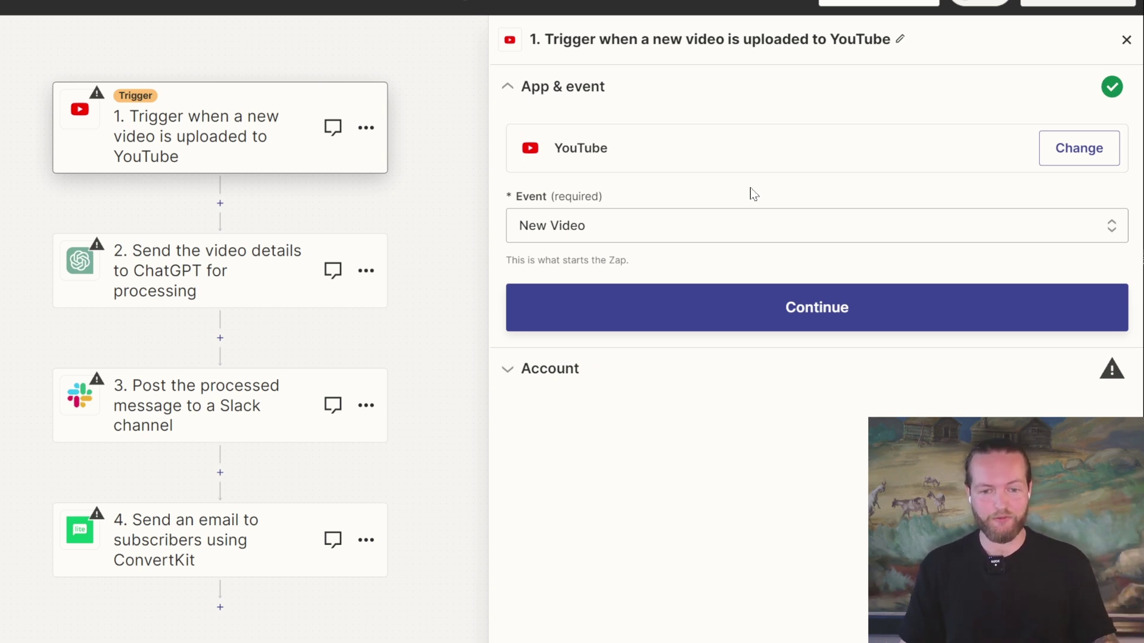
pyautogui.click(750, 189)
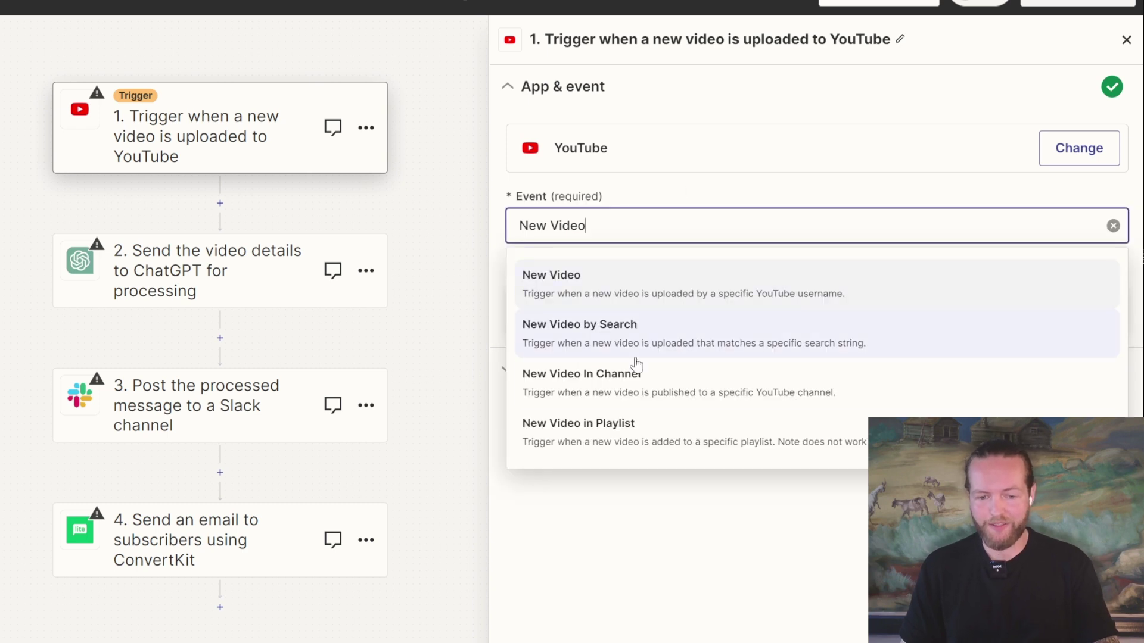
pyautogui.click(654, 390)
pyautogui.click(797, 322)
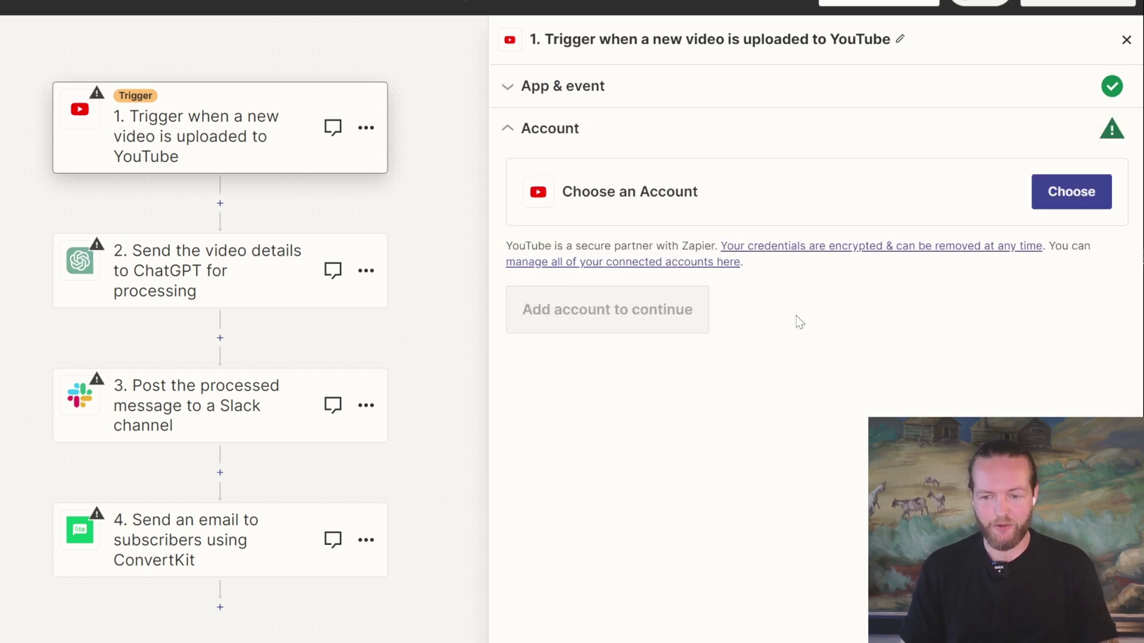
# Connect the YT Main YouTube account and continue to the trigger settings.
pyautogui.click(1071, 191)
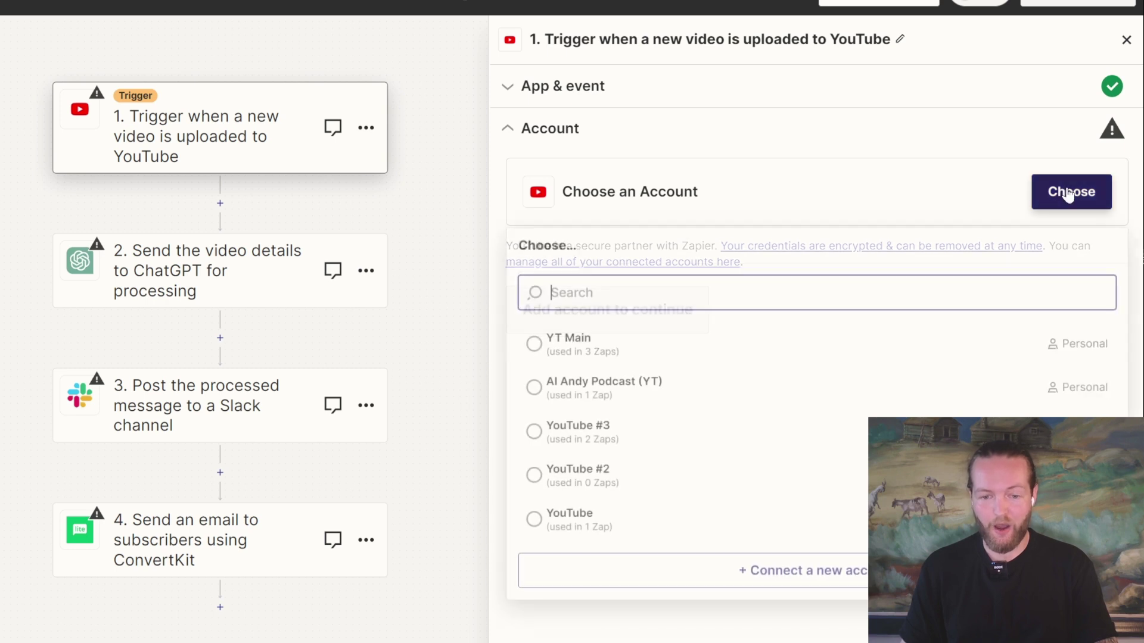
pyautogui.click(600, 354)
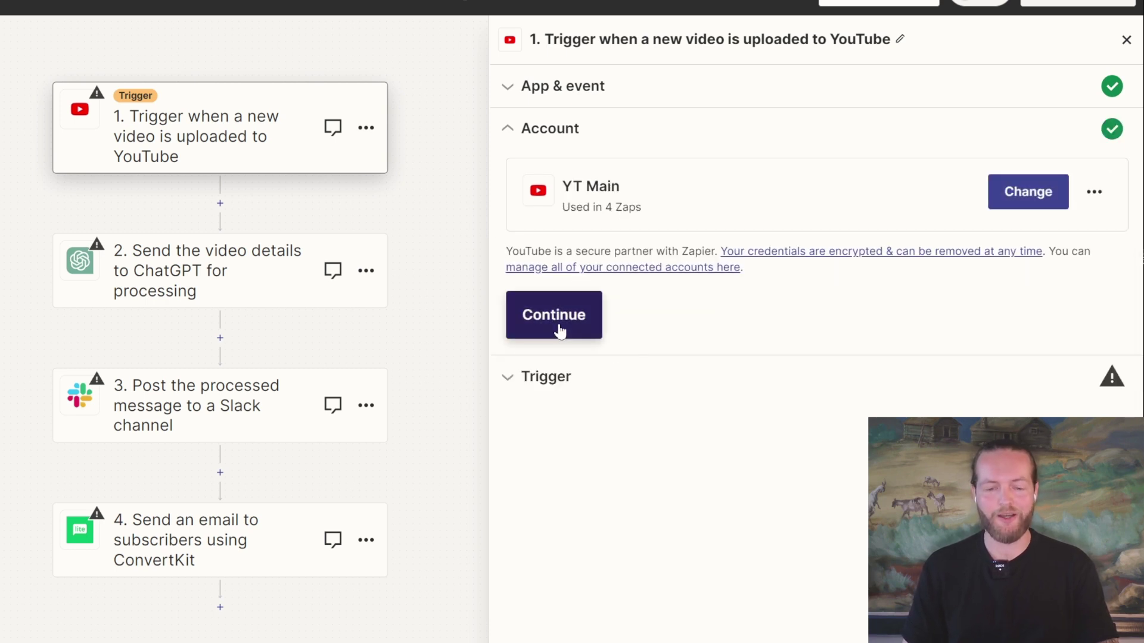
pyautogui.click(572, 327)
# Fill the trigger's Channel field with the channel ID from the YouTube Studio address, then test the trigger.
pyautogui.click(599, 247)
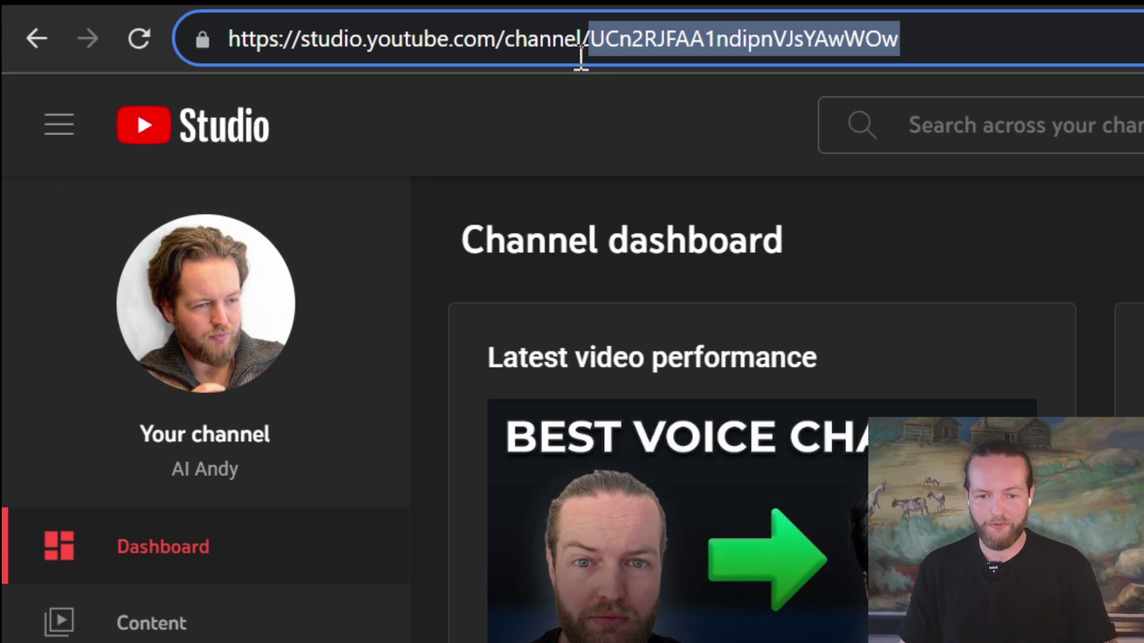
pyautogui.moveTo(921, 36); pyautogui.dragTo(589, 45)
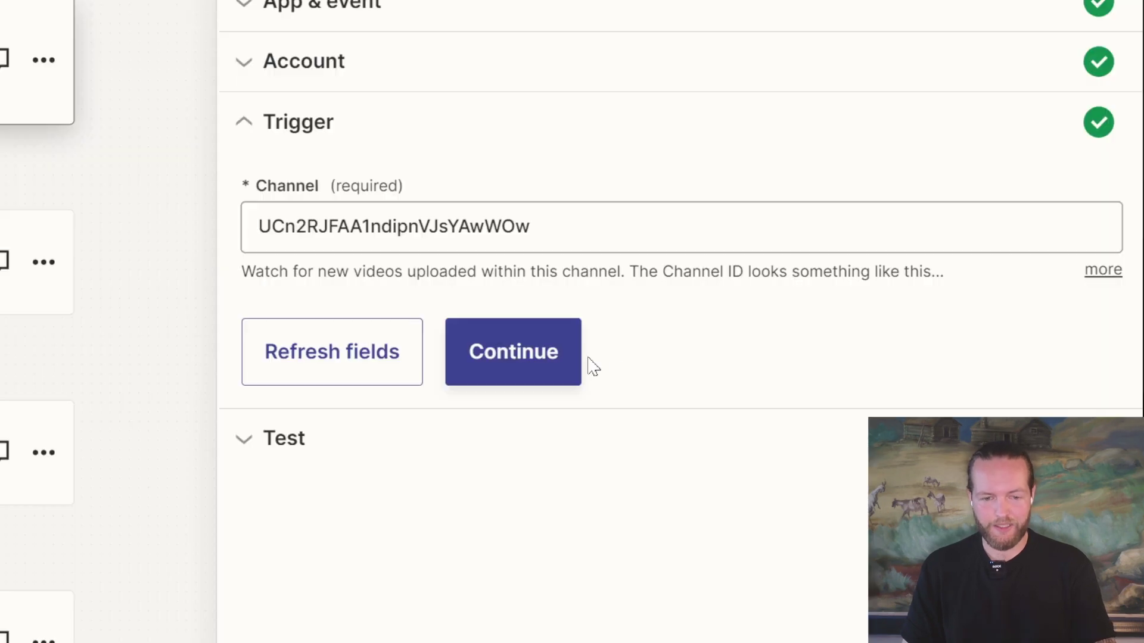
pyautogui.click(581, 360)
pyautogui.click(724, 448)
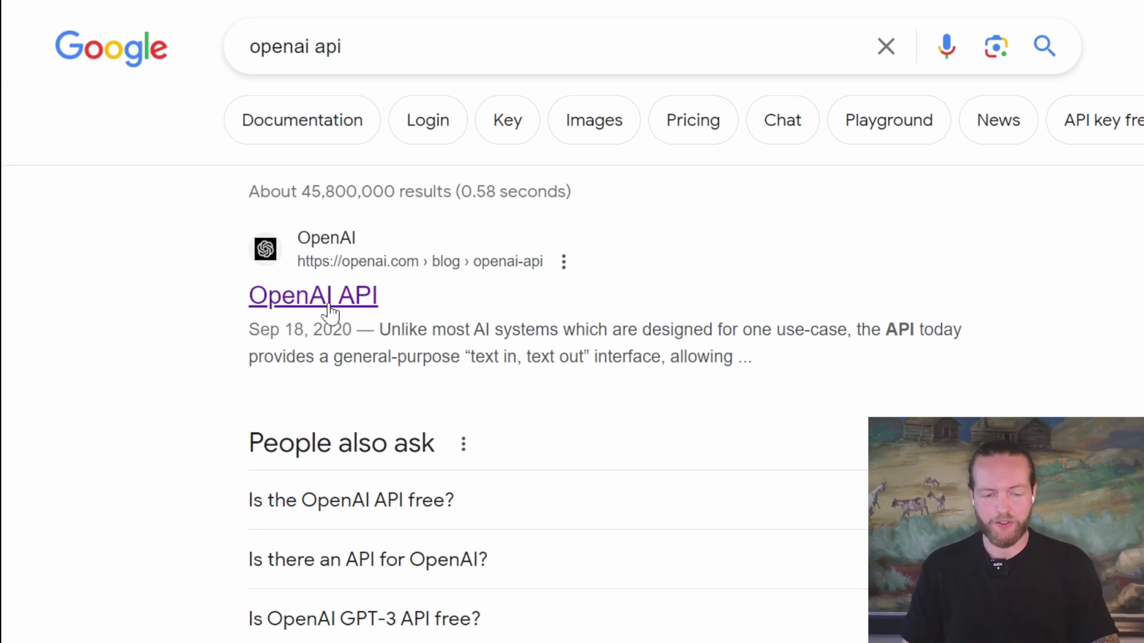
# Open the OpenAI API page from the Google results for 'openai api' and scroll through it.
pyautogui.click(296, 301)
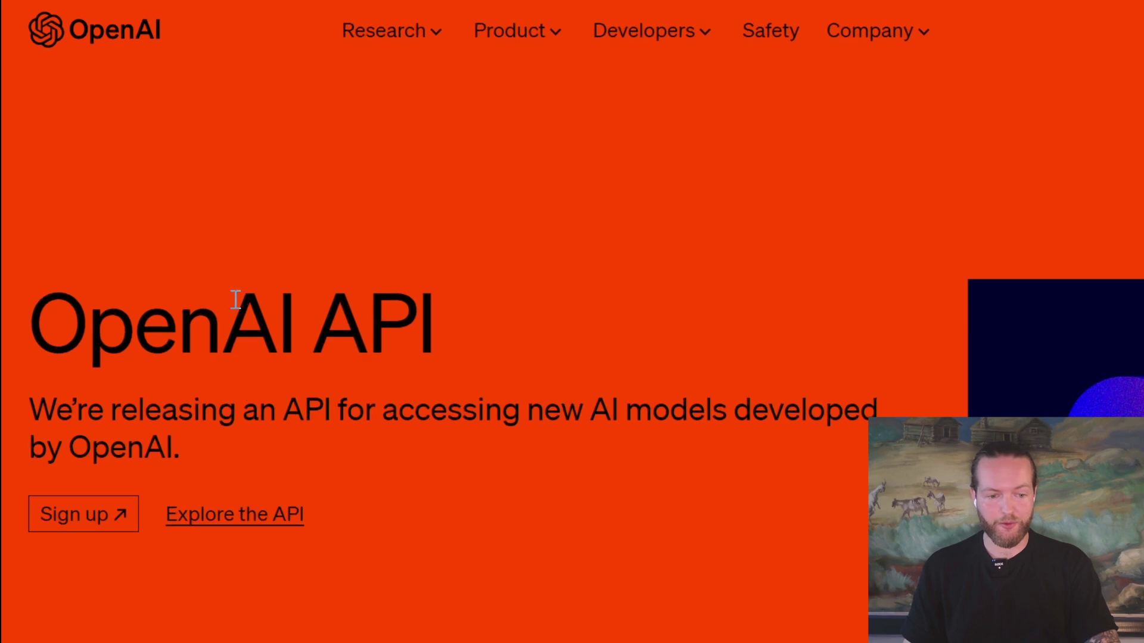
pyautogui.scroll(-2, 113, 393)
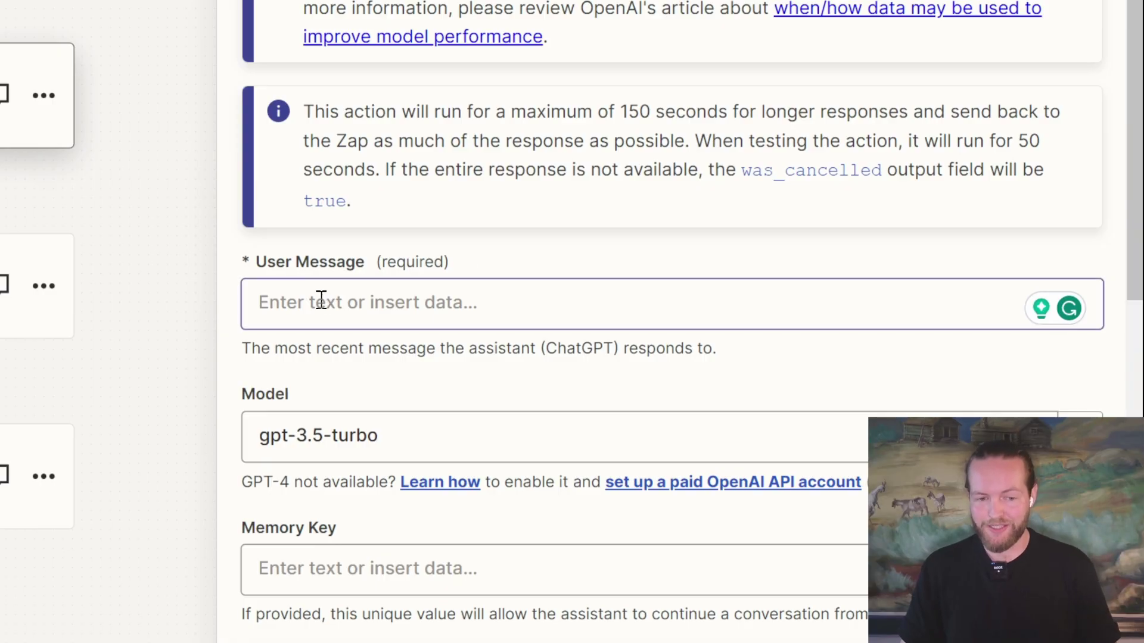
# Insert the video Title and Description fields into the ChatGPT User Message.
pyautogui.click(349, 303)
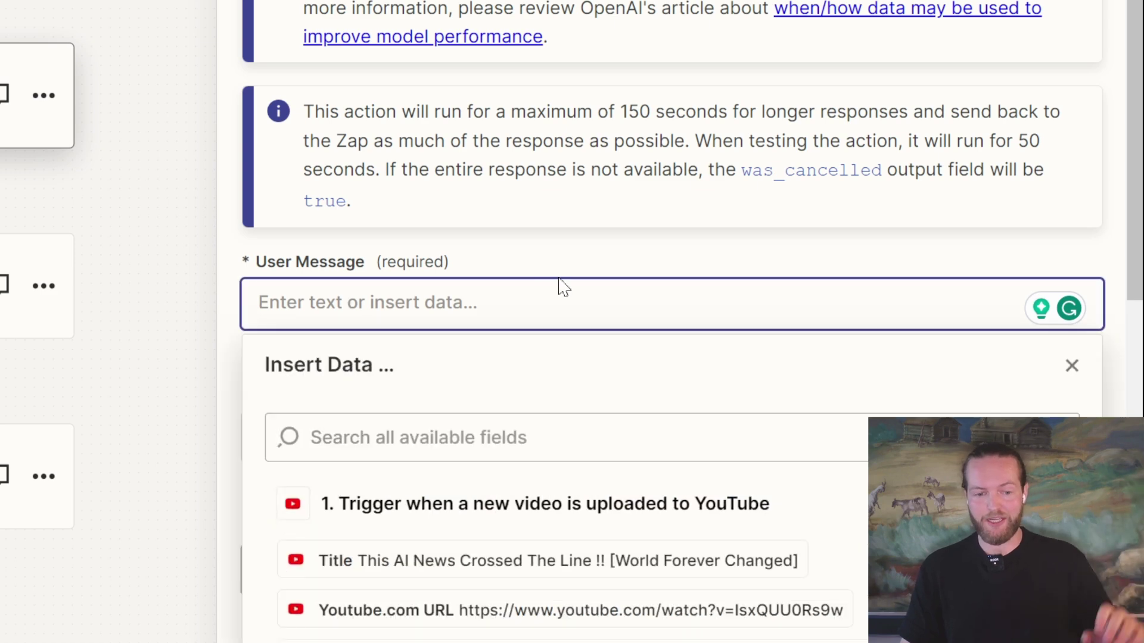
pyautogui.scroll(-4, 357, 262)
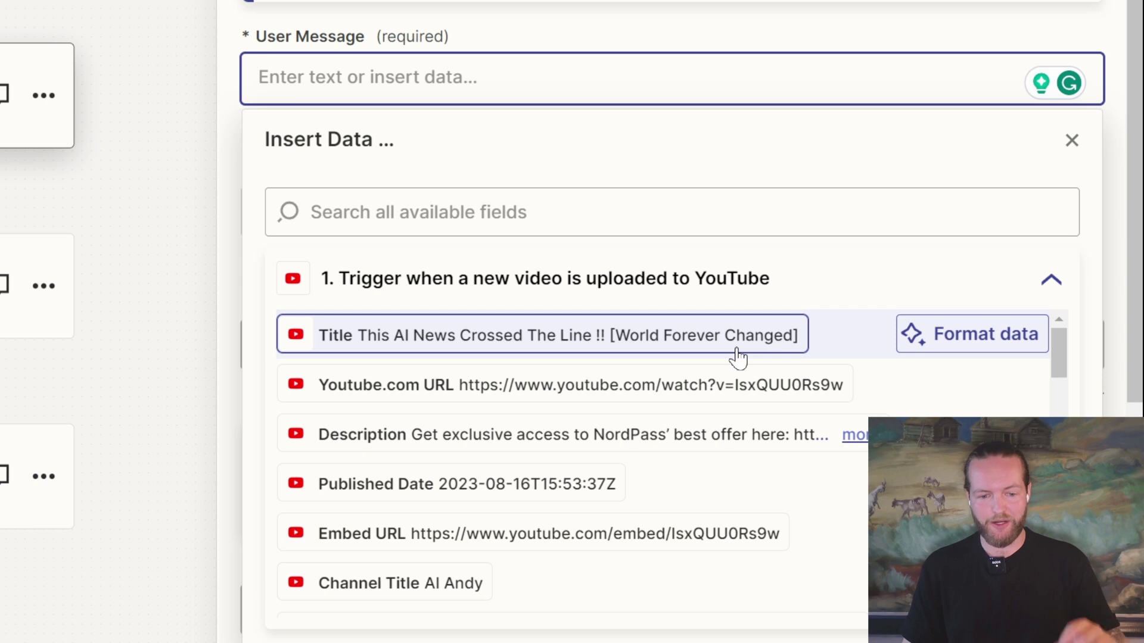
pyautogui.click(417, 348)
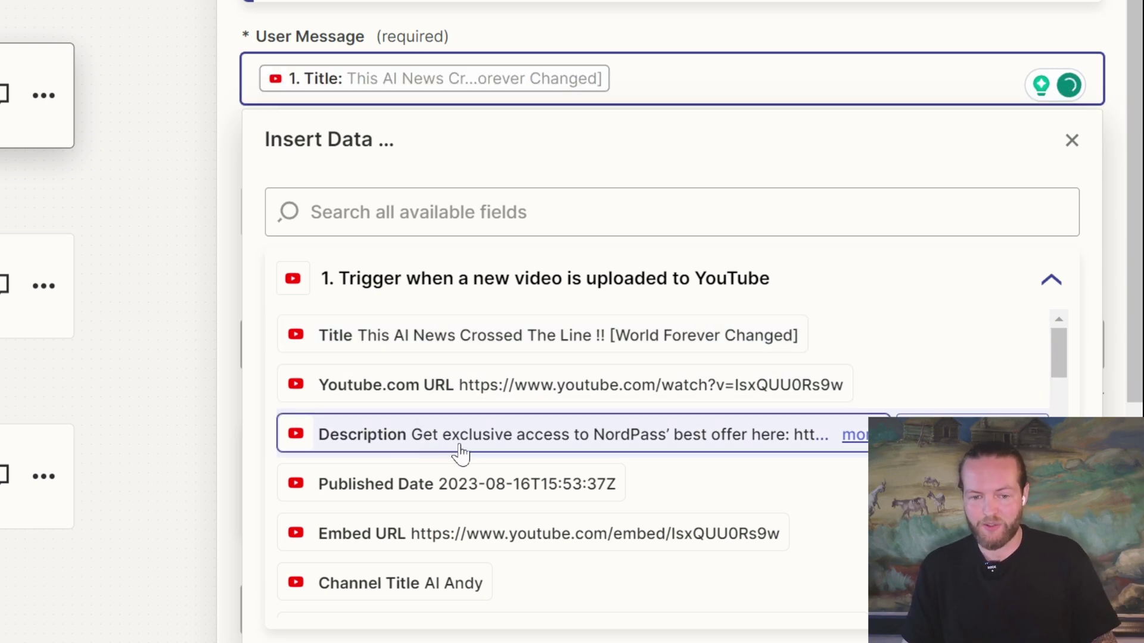
pyautogui.click(469, 452)
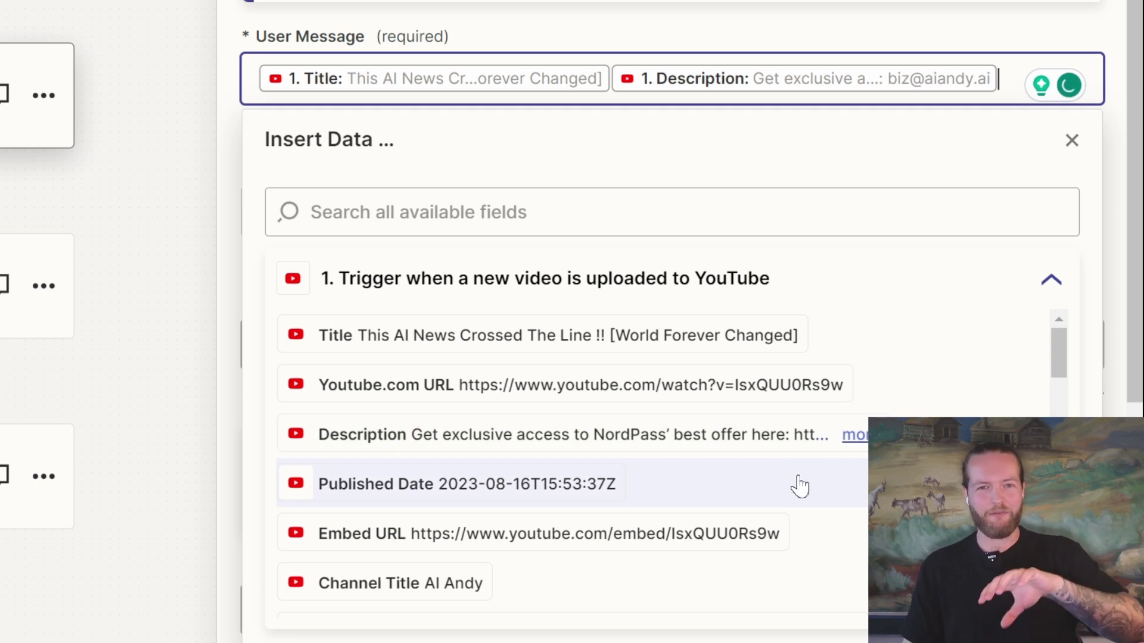
pyautogui.scroll(-10, 800, 486)
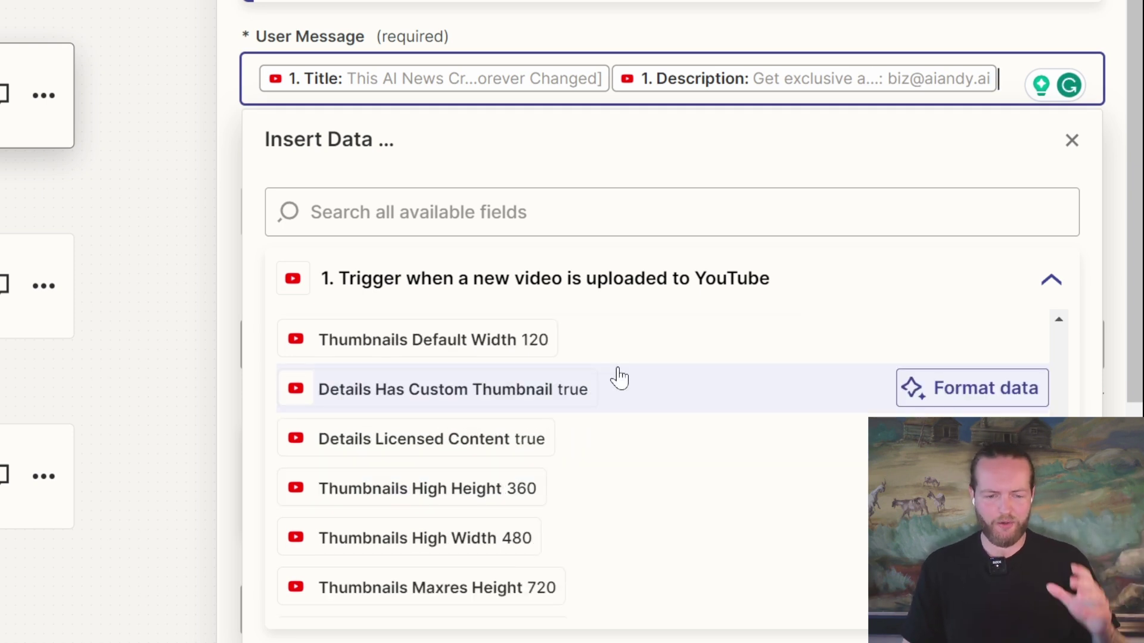
pyautogui.scroll(-7, 645, 442)
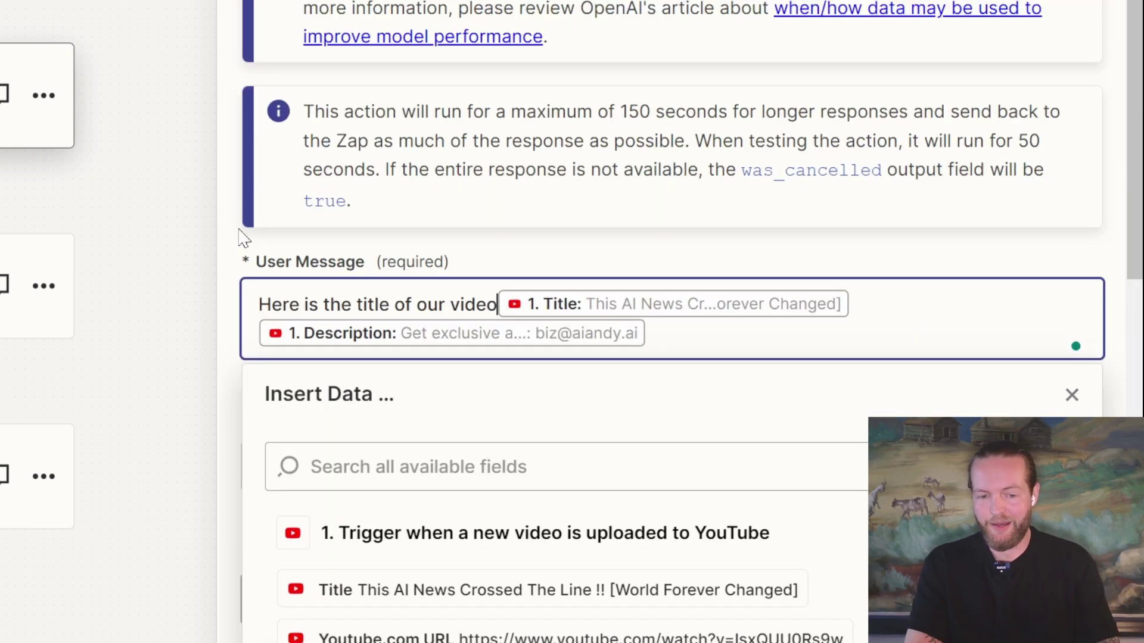
# Add 'Use the title and the description to craft an email that goes out to our email list:' and paste the format instructions.
pyautogui.write(':')
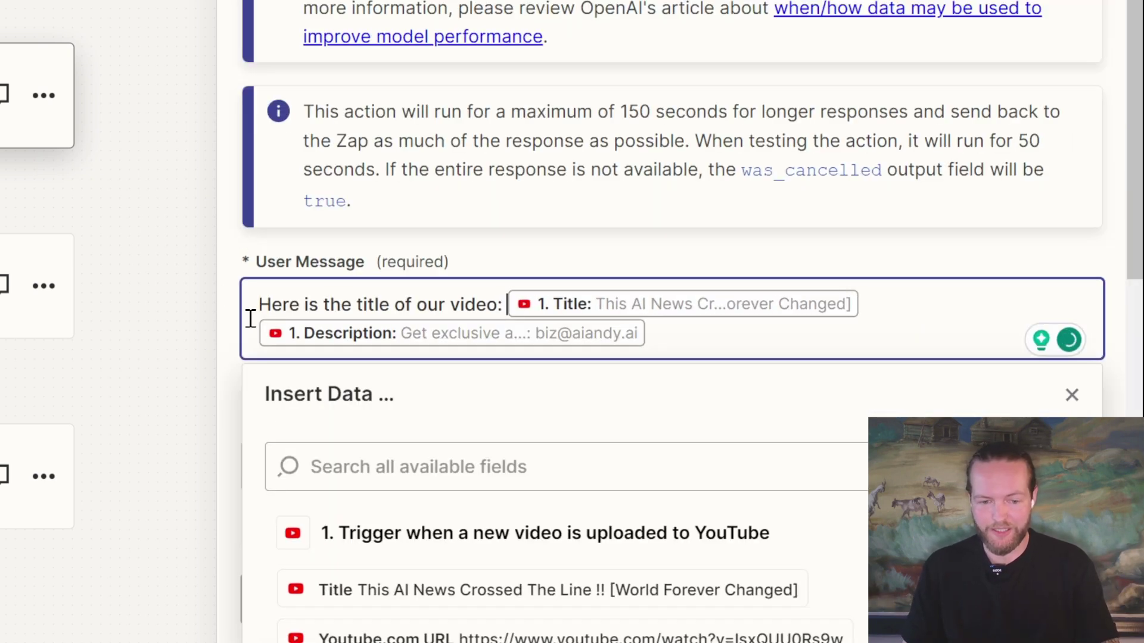
pyautogui.click(896, 309)
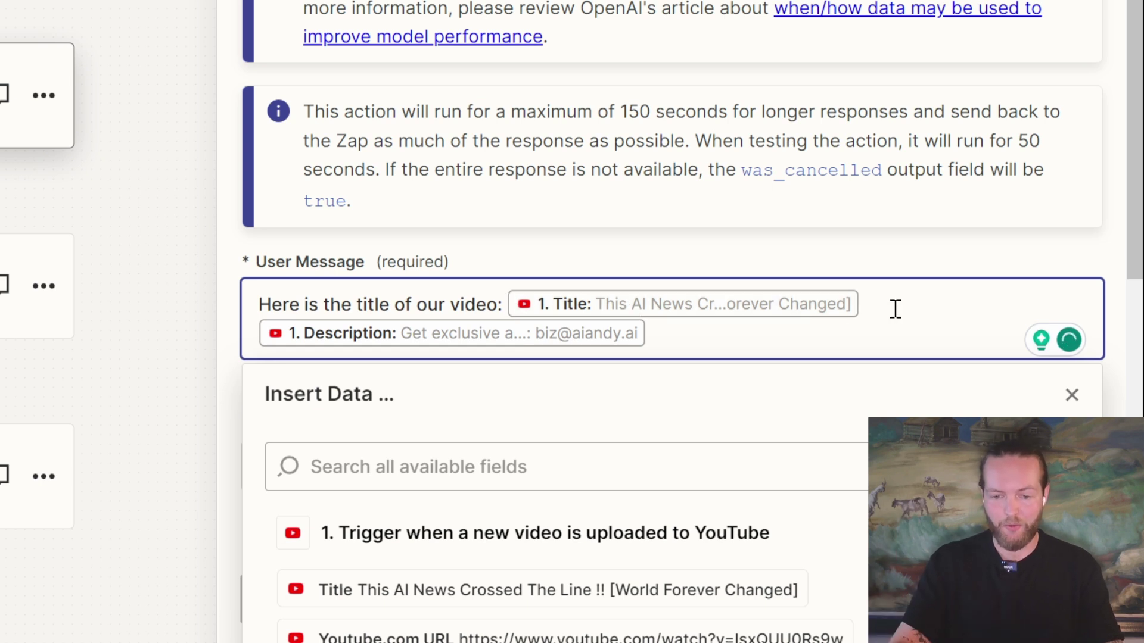
pyautogui.press('Return')
pyautogui.press('Return')
pyautogui.write('Use the title and the description to craft an email that goes out to our email list:')
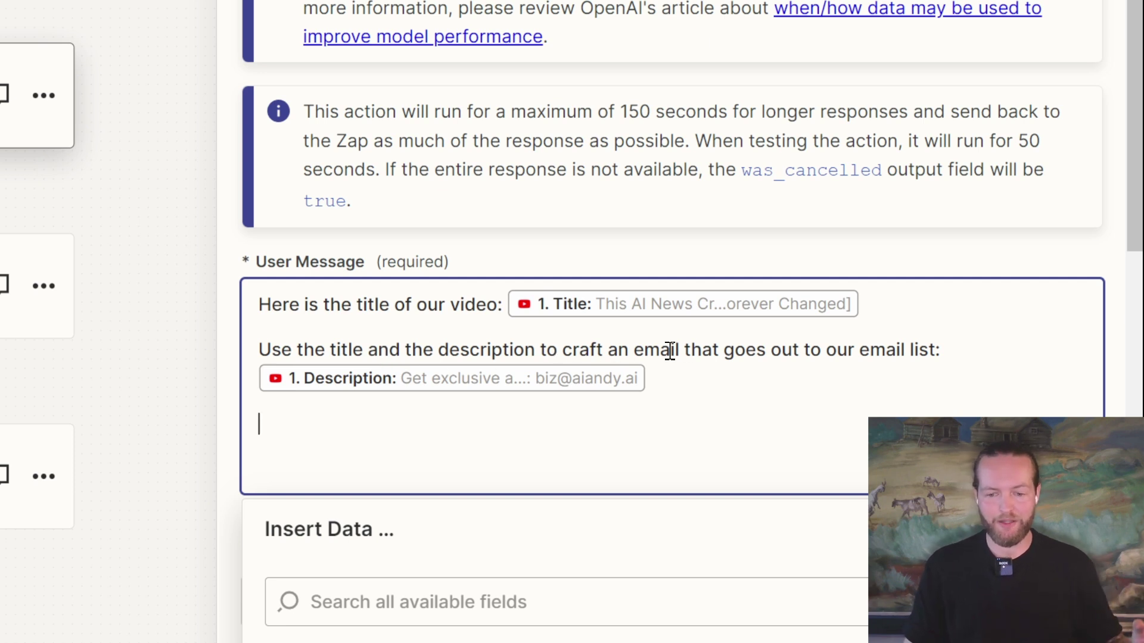
pyautogui.hotkey('ctrl', 'v')
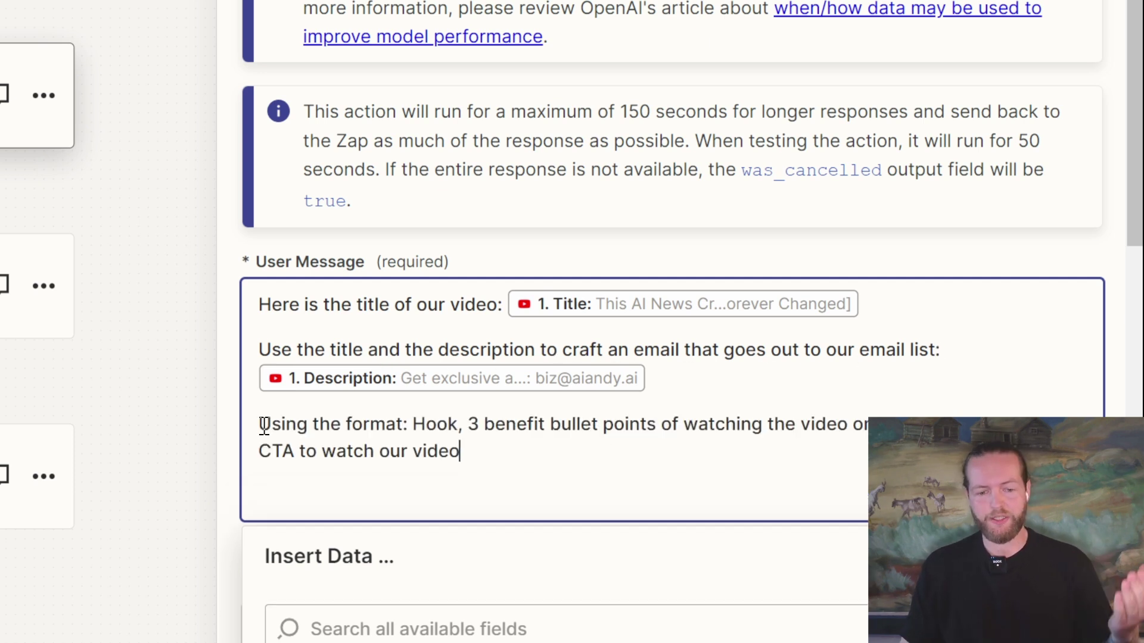
pyautogui.moveTo(262, 427); pyautogui.dragTo(425, 424)
pyautogui.click(425, 424)
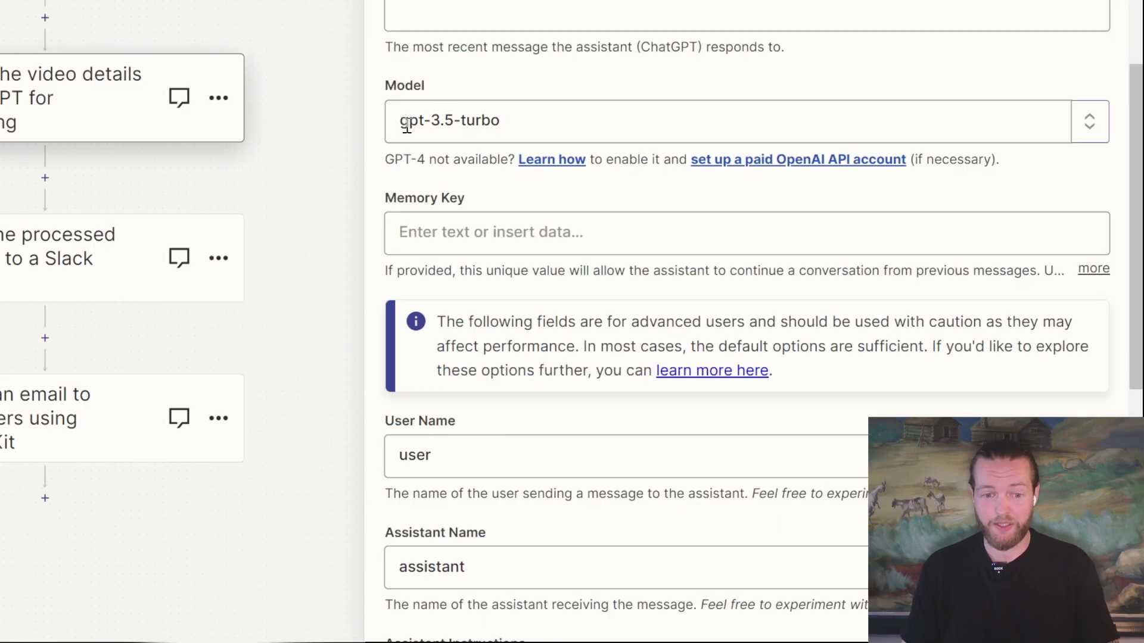
# Switch the ChatGPT model to gpt-4-0314, raise Max Tokens from 250 to 500, and test the action.
pyautogui.click(1092, 125)
pyautogui.click(452, 203)
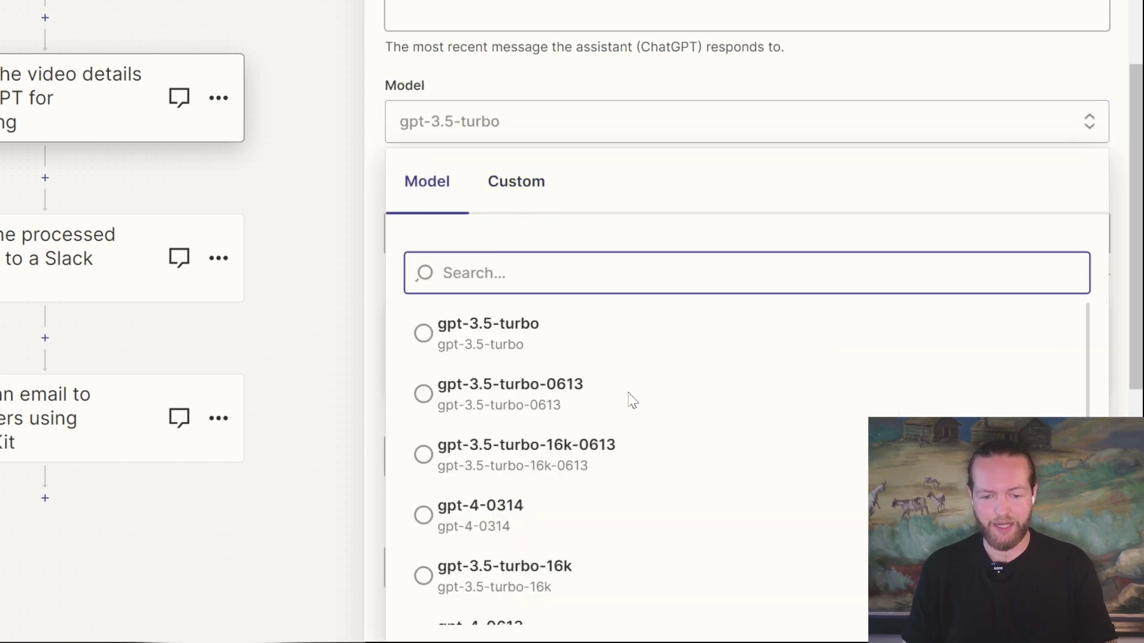
pyautogui.click(493, 522)
pyautogui.scroll(-10, 702, 220)
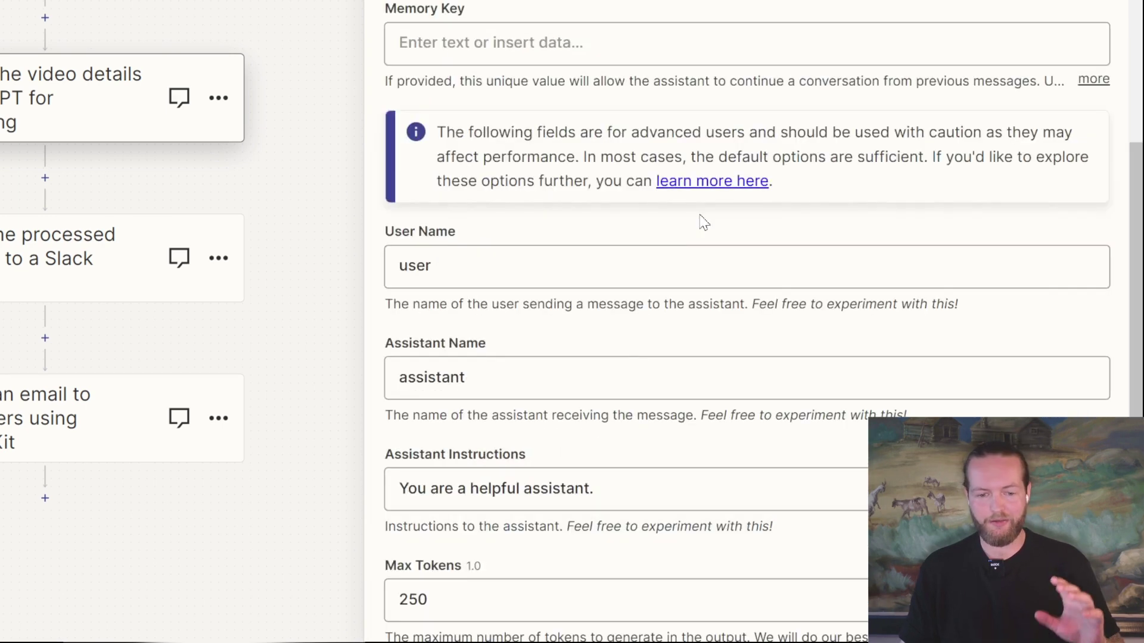
pyautogui.click(458, 318)
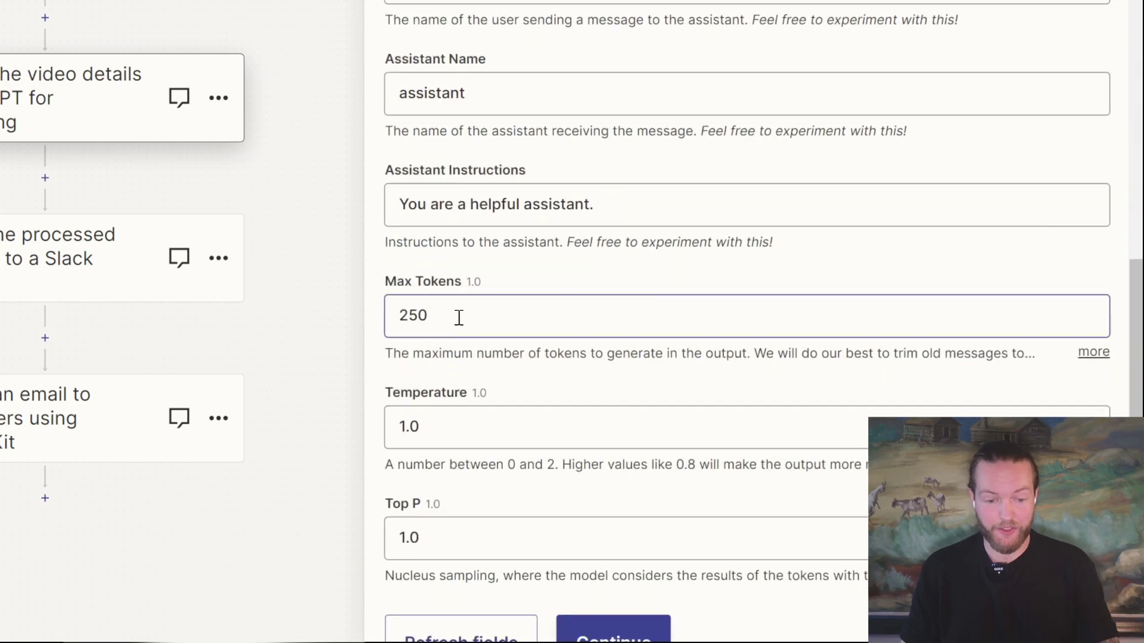
pyautogui.doubleClick(422, 319)
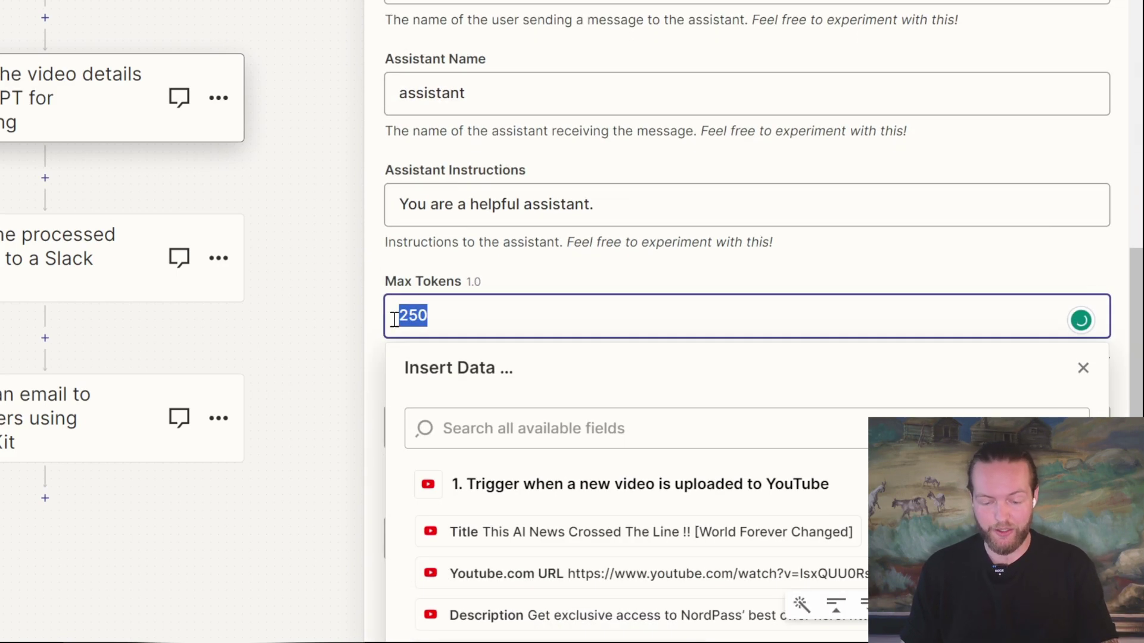
pyautogui.write('500')
pyautogui.scroll(-2, 838, 503)
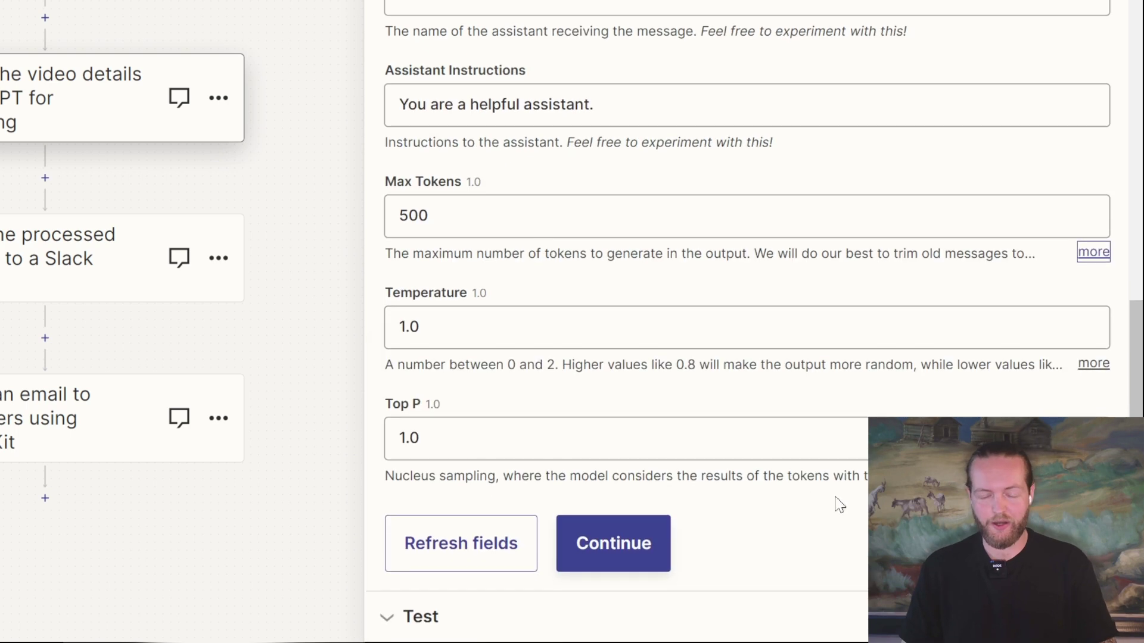
pyautogui.click(638, 547)
pyautogui.click(624, 608)
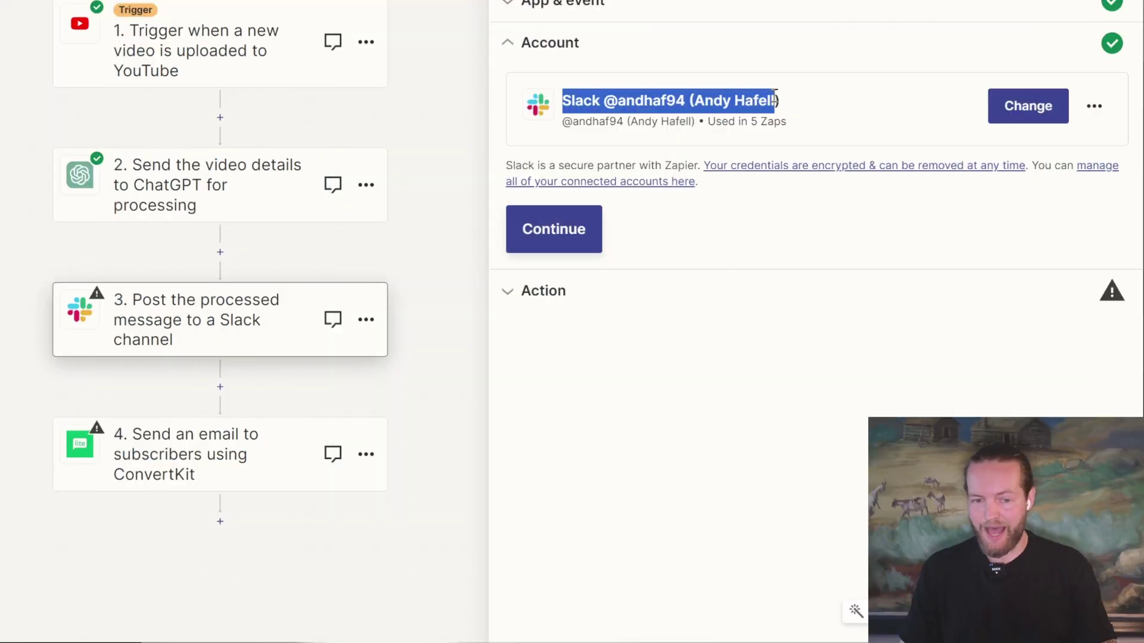
# Confirm the Slack account and choose ai-andy-live as the posting channel.
pyautogui.click(575, 237)
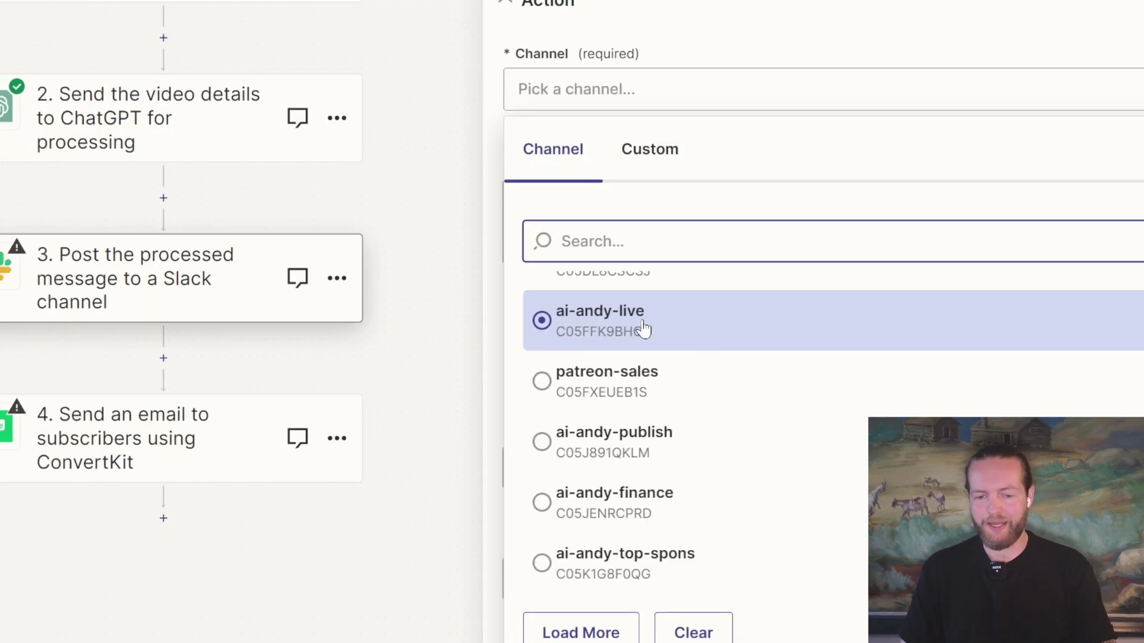
pyautogui.scroll(2, 643, 328)
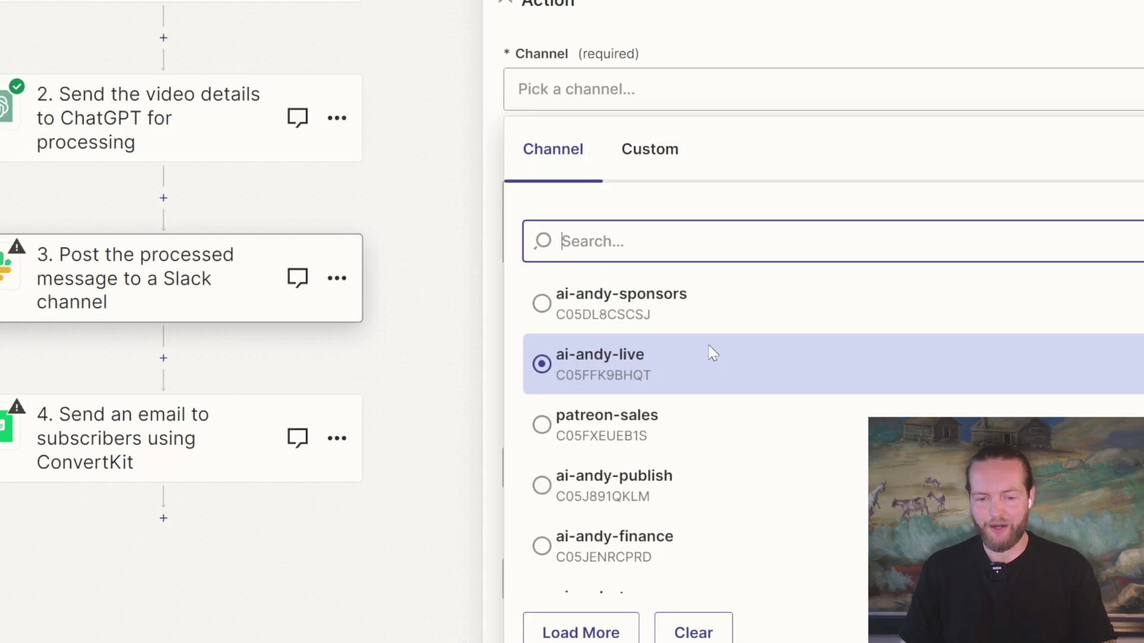
pyautogui.scroll(-2, 593, 338)
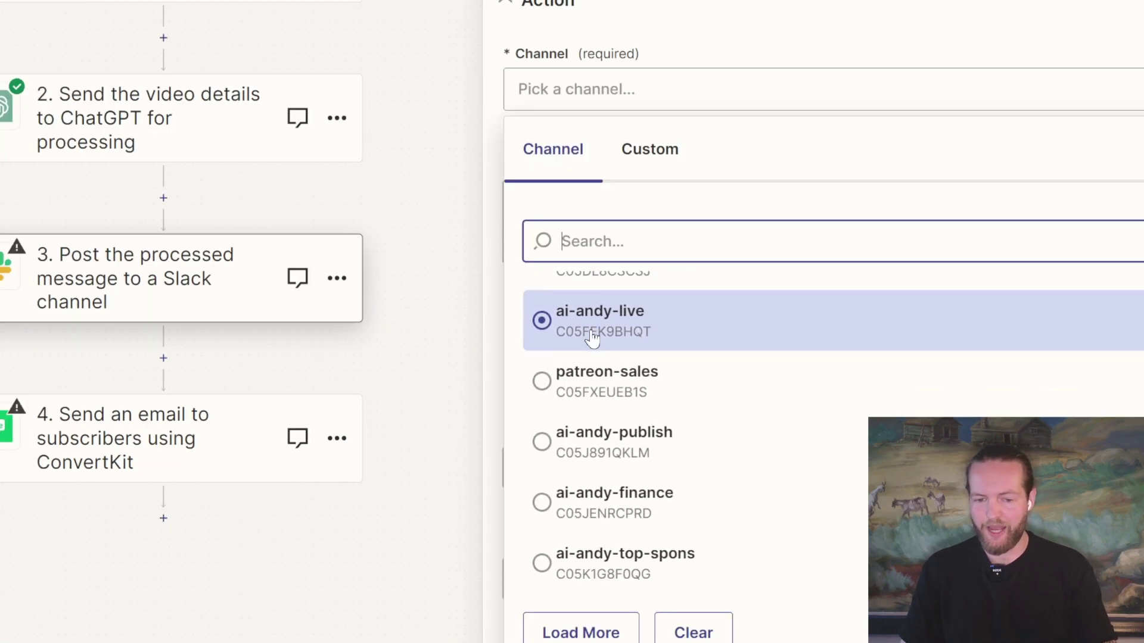
pyautogui.click(617, 327)
# Insert ChatGPT's Reply from step 2 into the Slack Message Text.
pyautogui.click(696, 220)
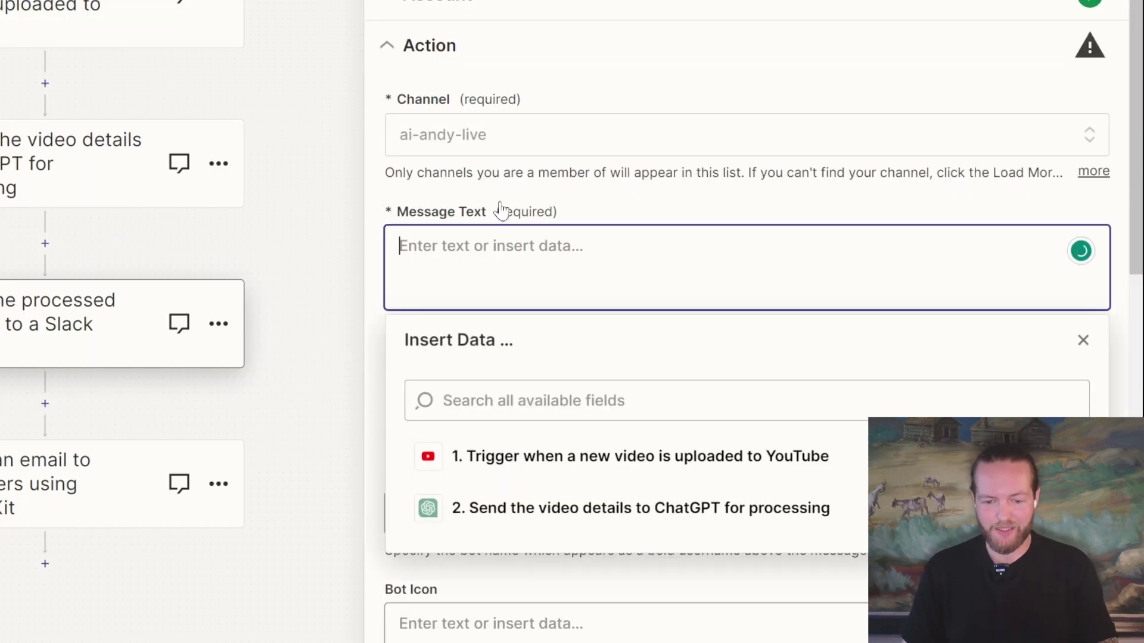
pyautogui.click(554, 522)
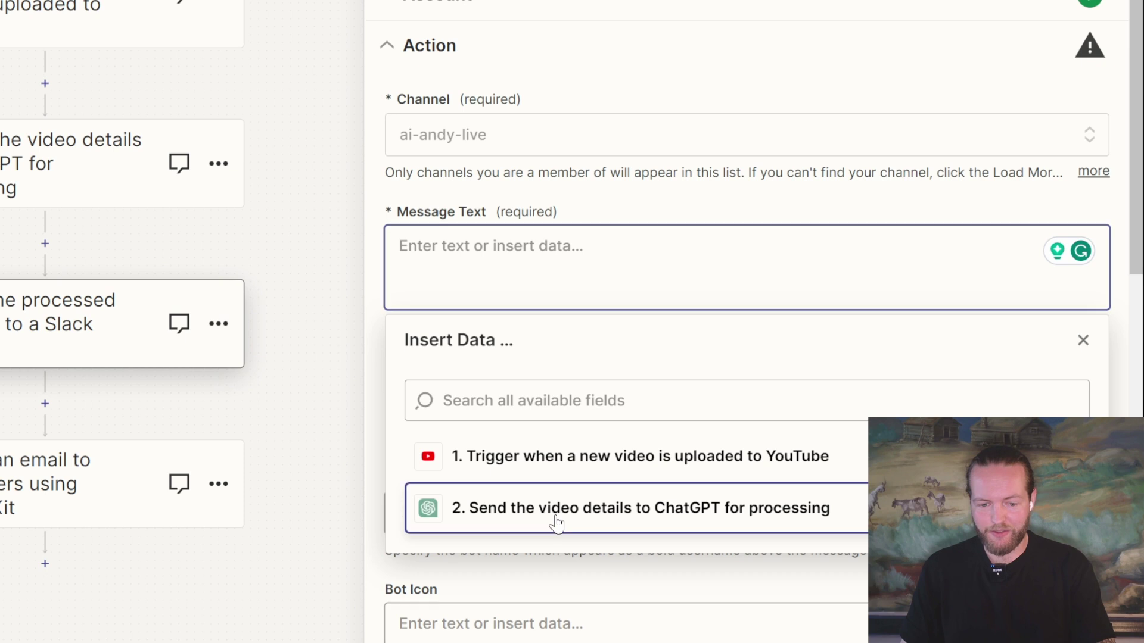
pyautogui.scroll(-3, 636, 508)
pyautogui.scroll(2, 715, 477)
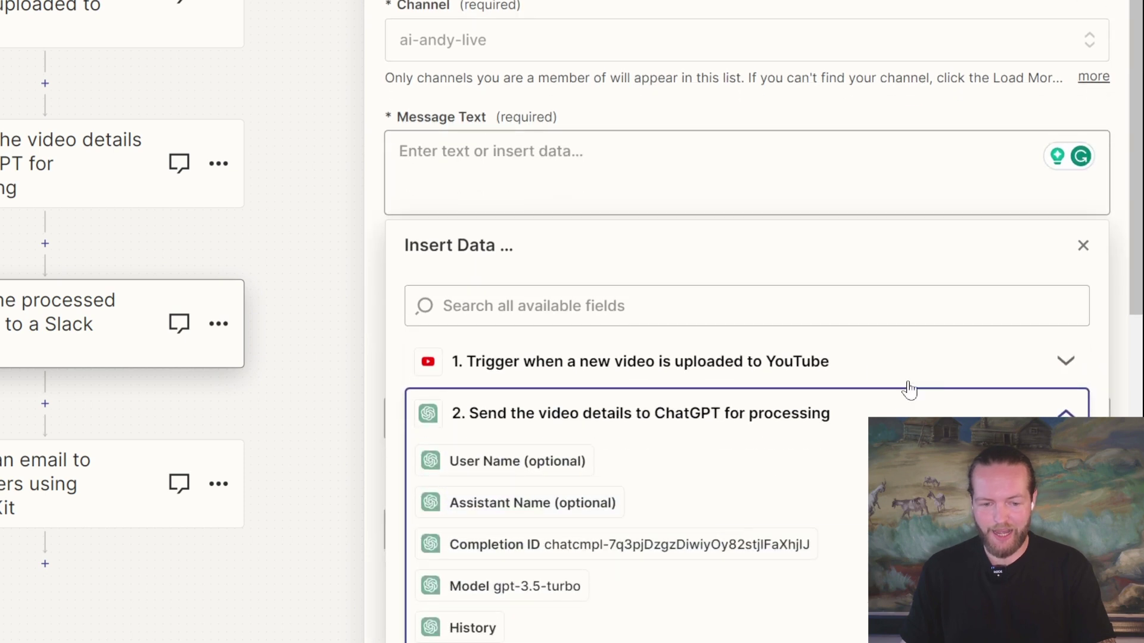
pyautogui.scroll(-5, 983, 230)
pyautogui.scroll(-5, 746, 290)
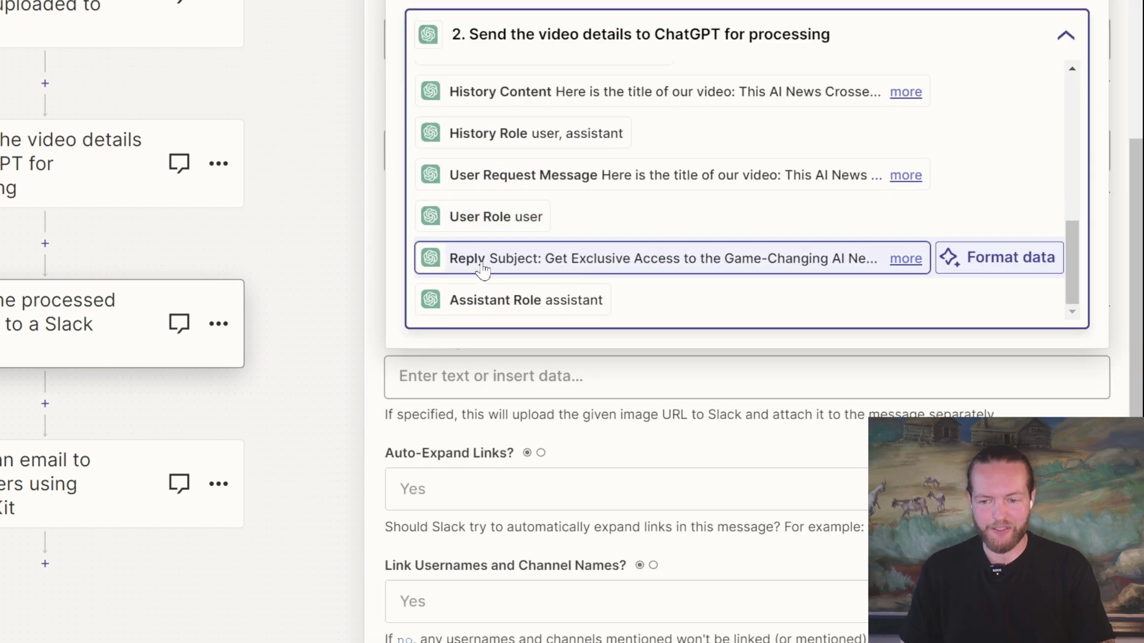
pyautogui.scroll(2, 823, 268)
pyautogui.scroll(-2, 592, 225)
pyautogui.click(592, 224)
pyautogui.scroll(-2, 592, 225)
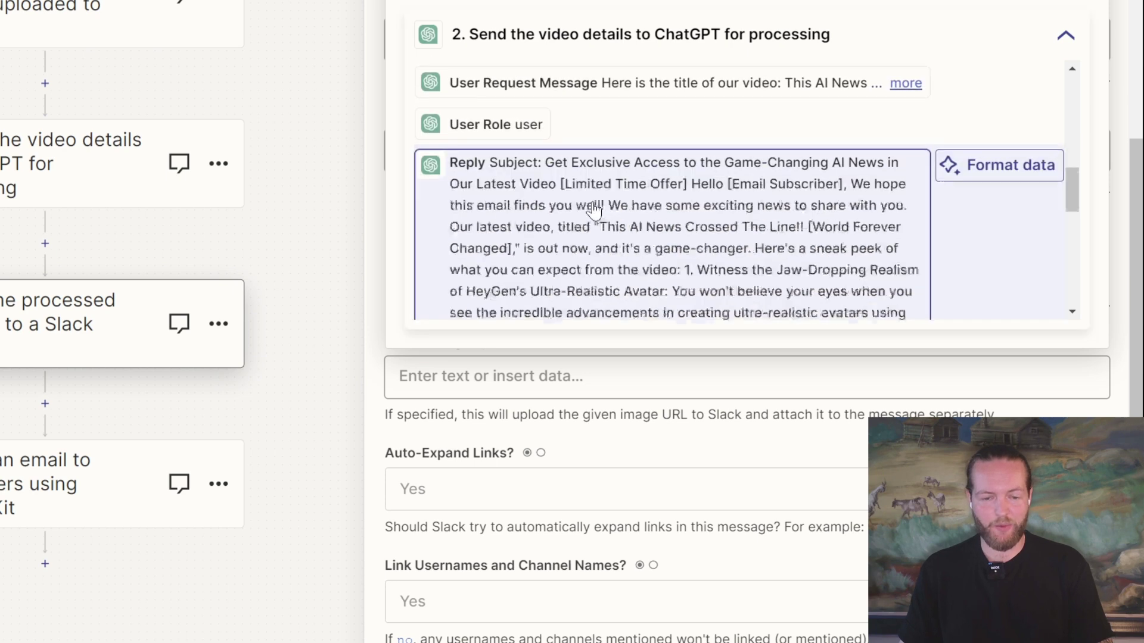
pyautogui.click(629, 185)
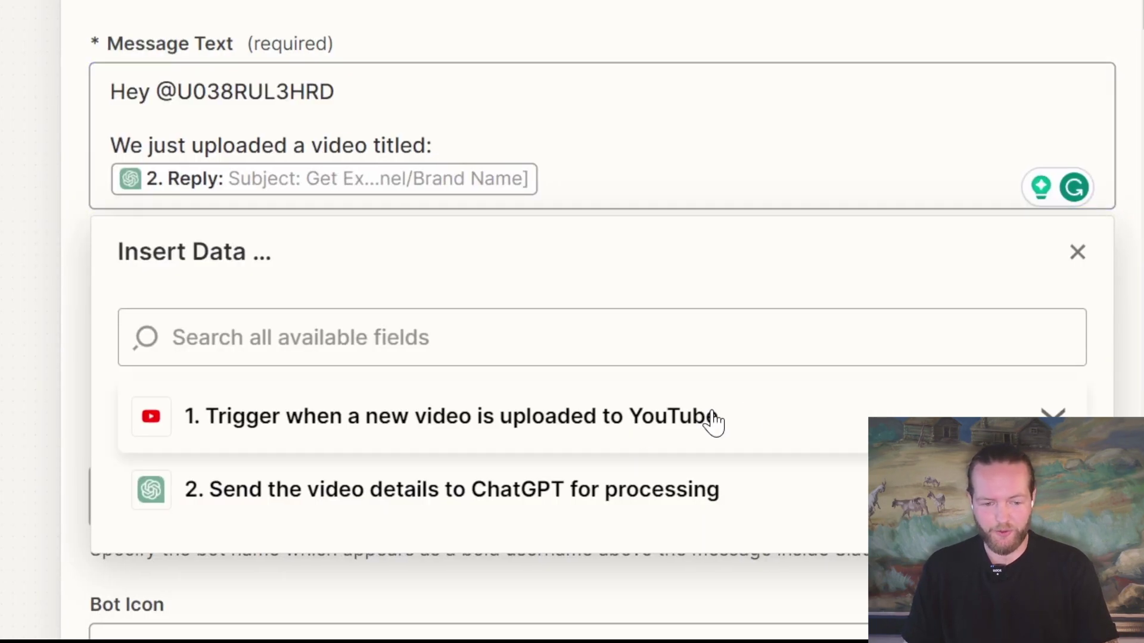
# Add the video's YouTube URL, high-resolution thumbnail URL and closing rewrite-and-send request to the Slack message.
pyautogui.click(733, 423)
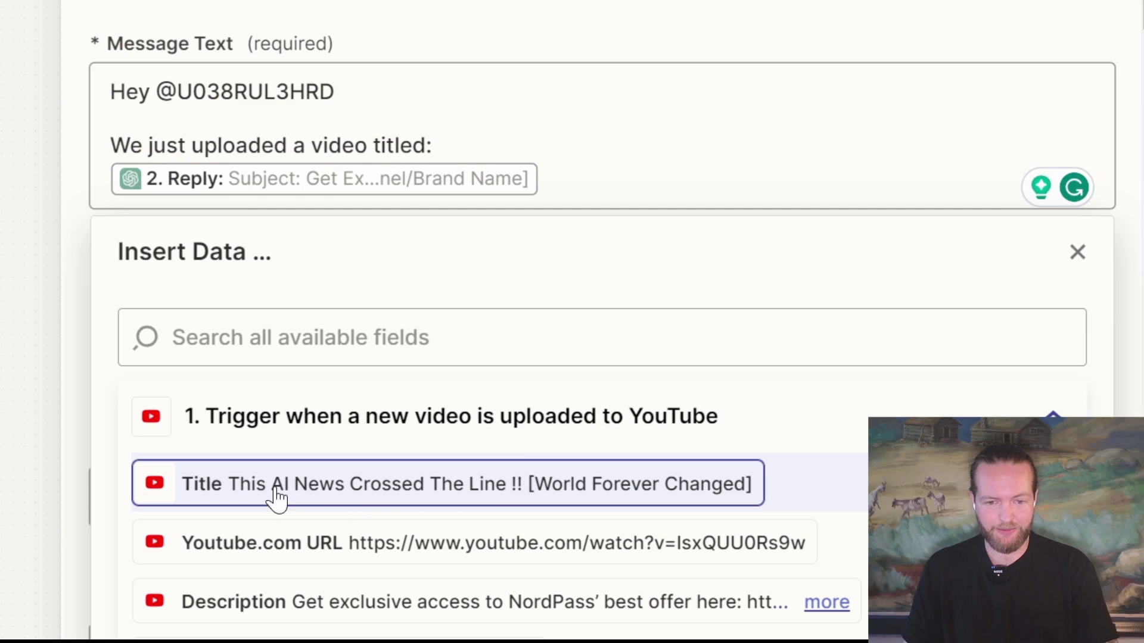
pyautogui.scroll(-2, 276, 499)
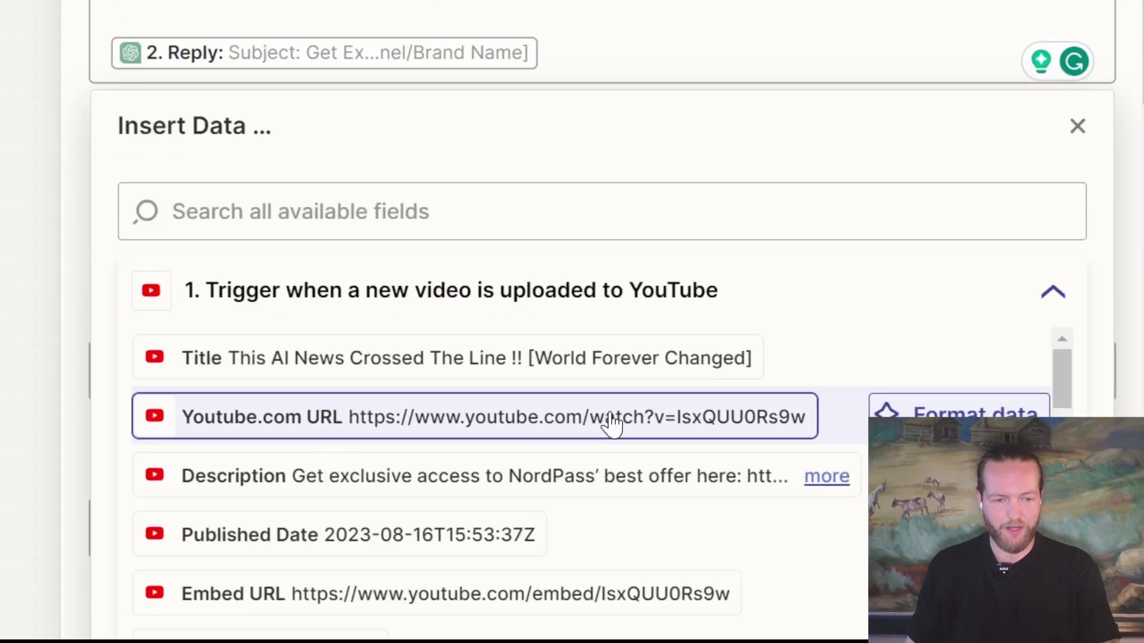
pyautogui.click(554, 415)
pyautogui.scroll(-6, 202, 255)
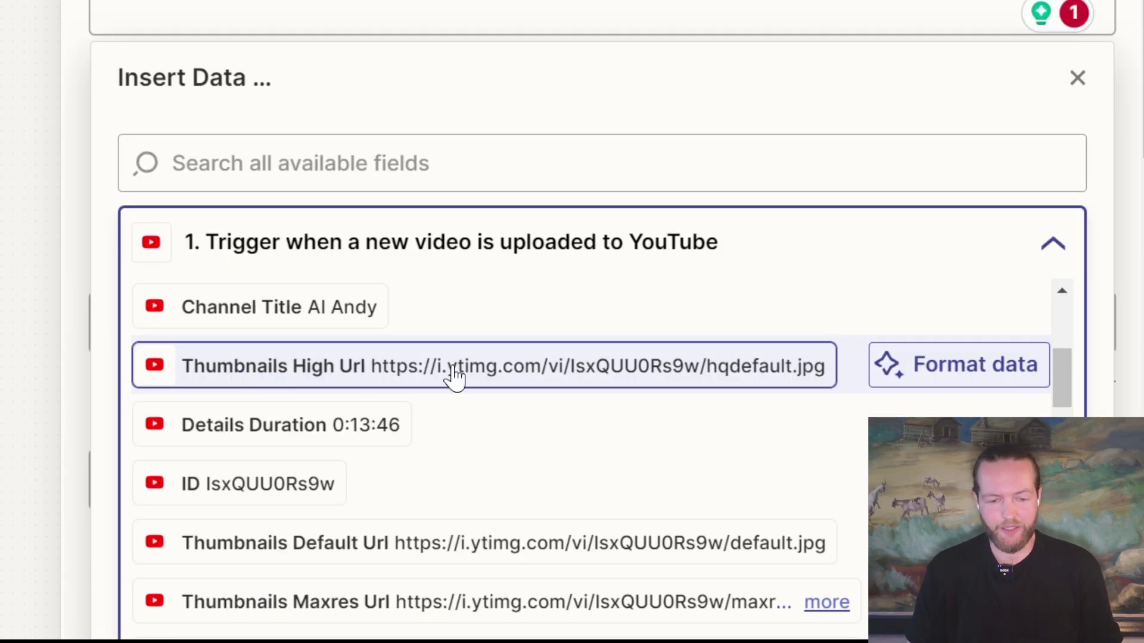
pyautogui.click(481, 372)
pyautogui.moveTo(110, 409); pyautogui.dragTo(763, 406)
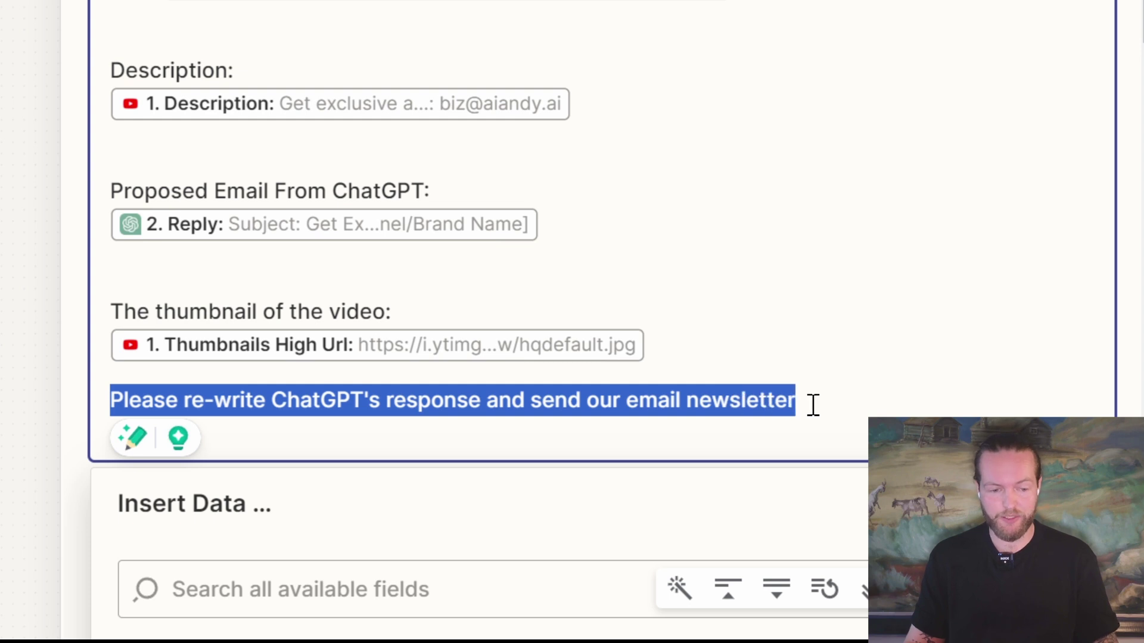
pyautogui.click(86, 422)
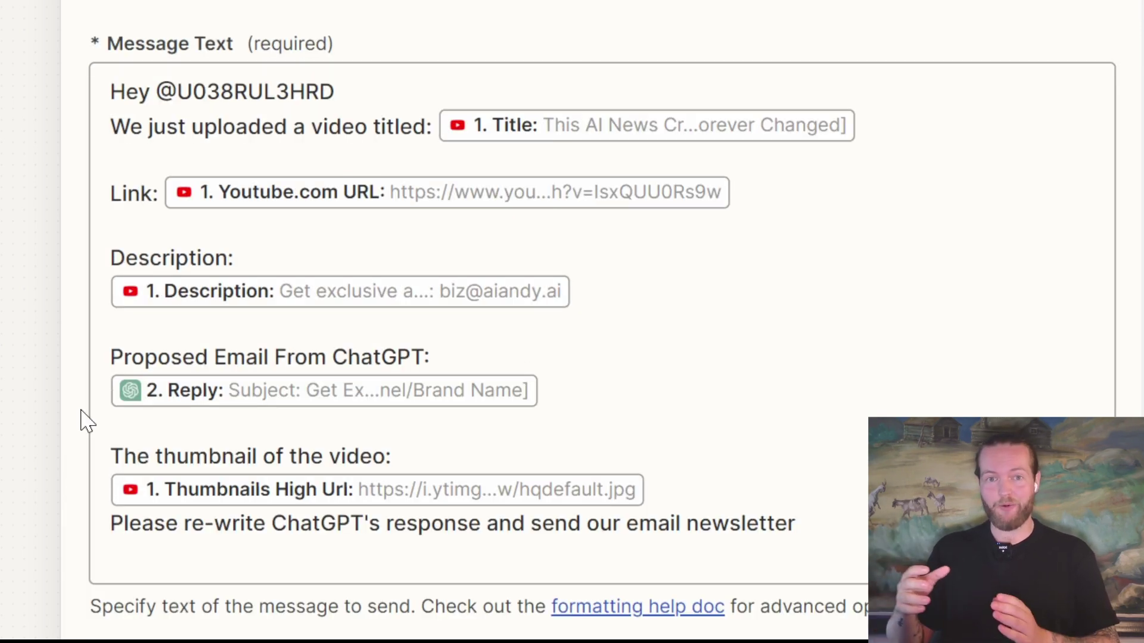
# Review the remaining Slack action options and finish configuring the action.
pyautogui.scroll(-2, 86, 422)
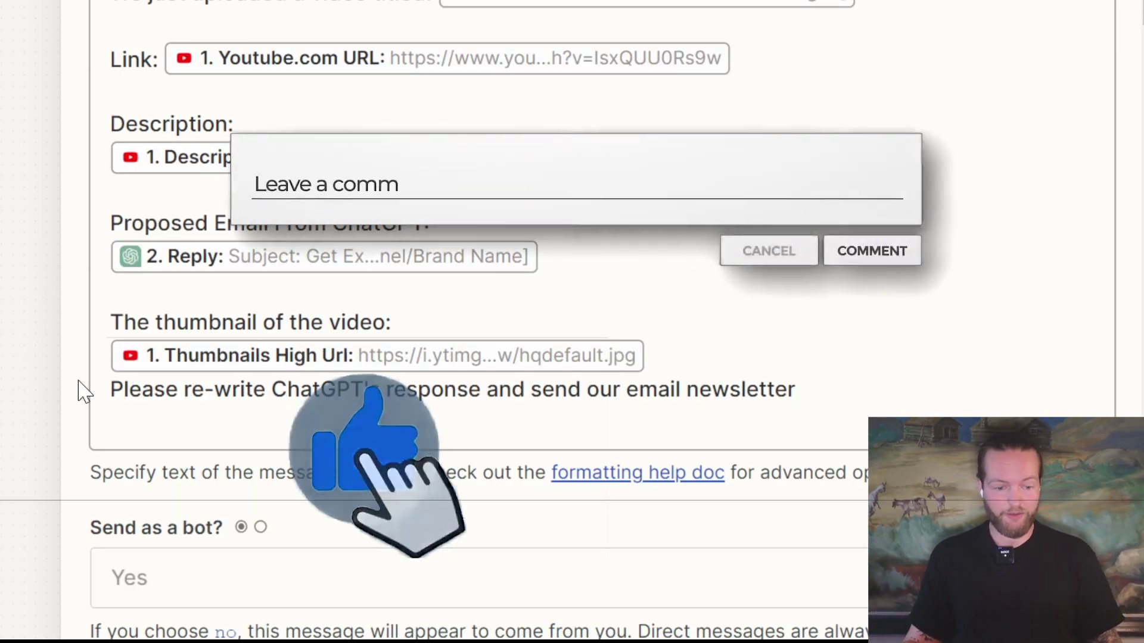
pyautogui.scroll(-4, 81, 389)
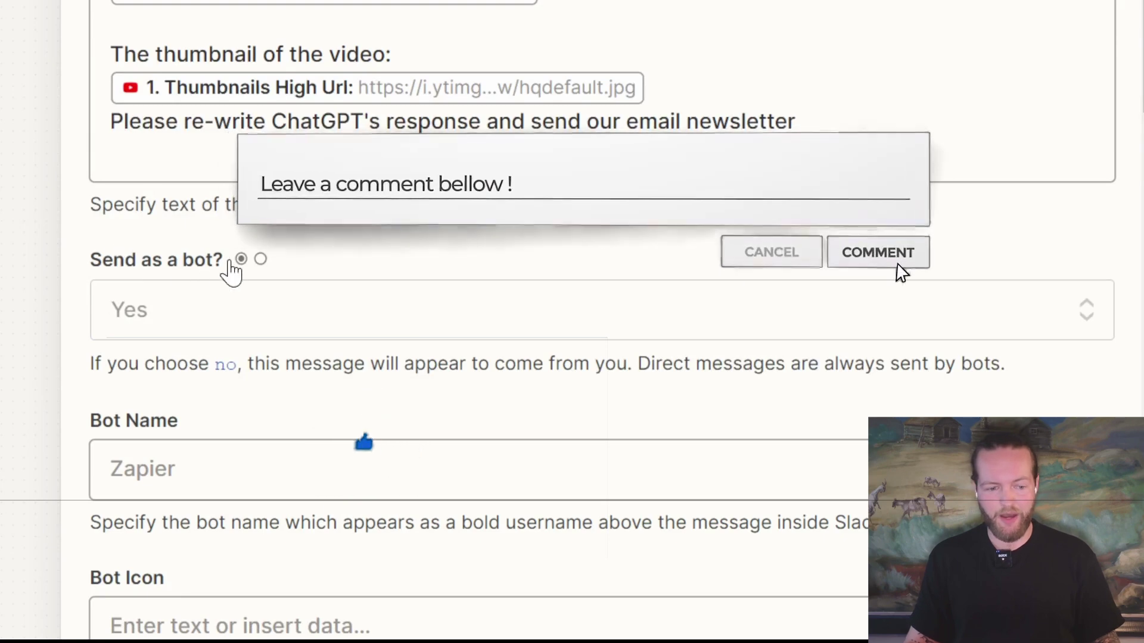
pyautogui.scroll(-2, 250, 311)
pyautogui.click(195, 320)
pyautogui.scroll(-2, 194, 320)
pyautogui.scroll(-1, 235, 201)
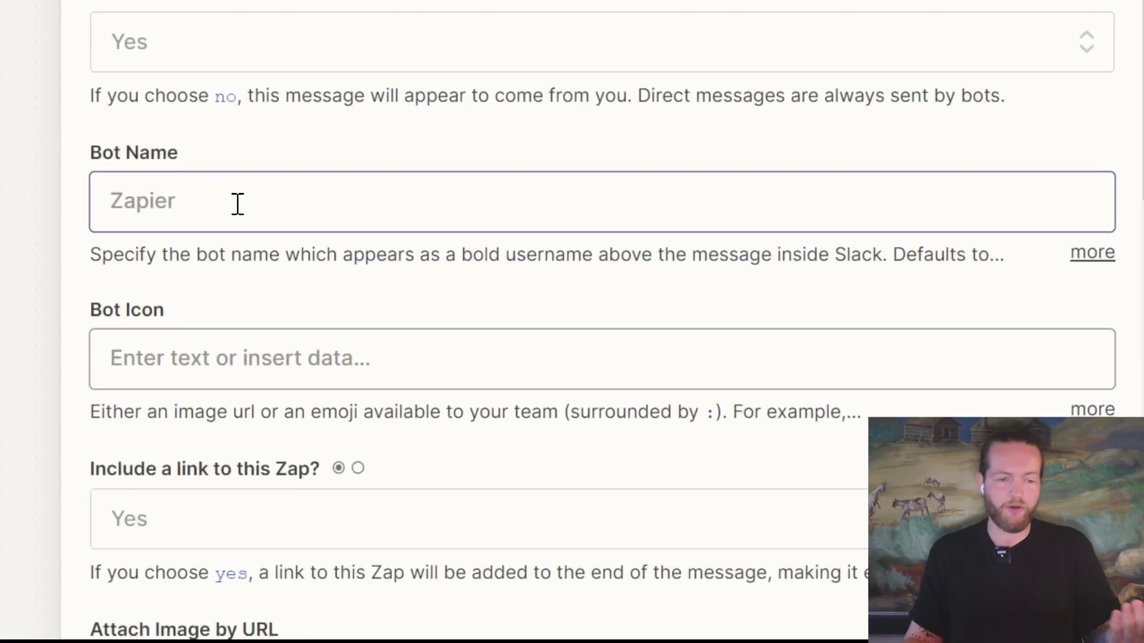
pyautogui.scroll(-3, 238, 204)
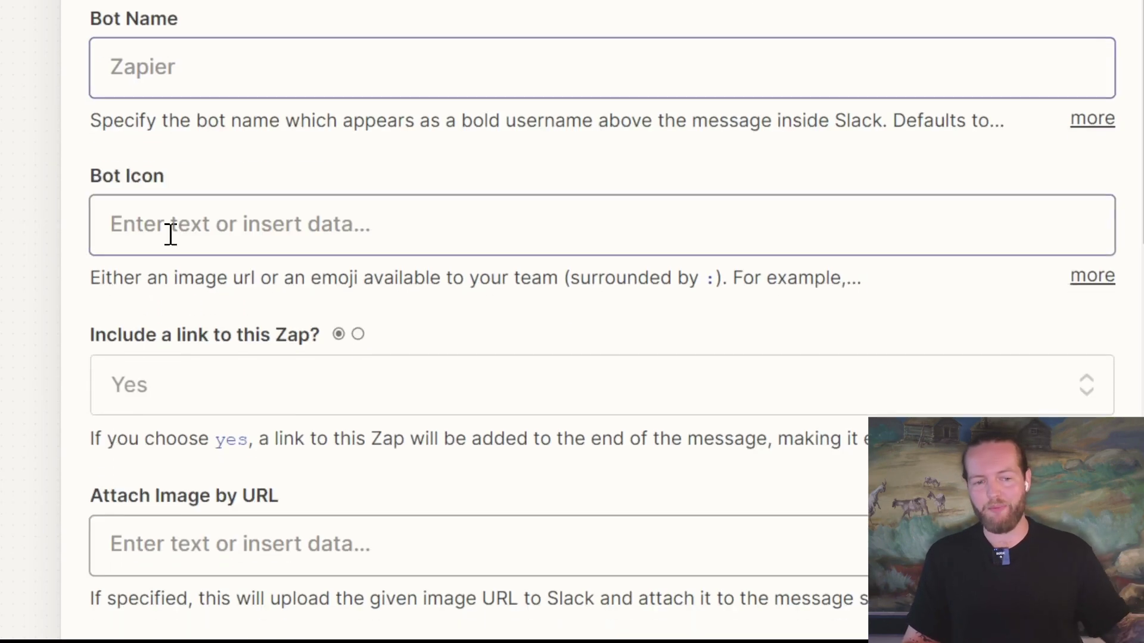
pyautogui.click(174, 217)
pyautogui.scroll(-2, 255, 197)
pyautogui.scroll(-8, 447, 227)
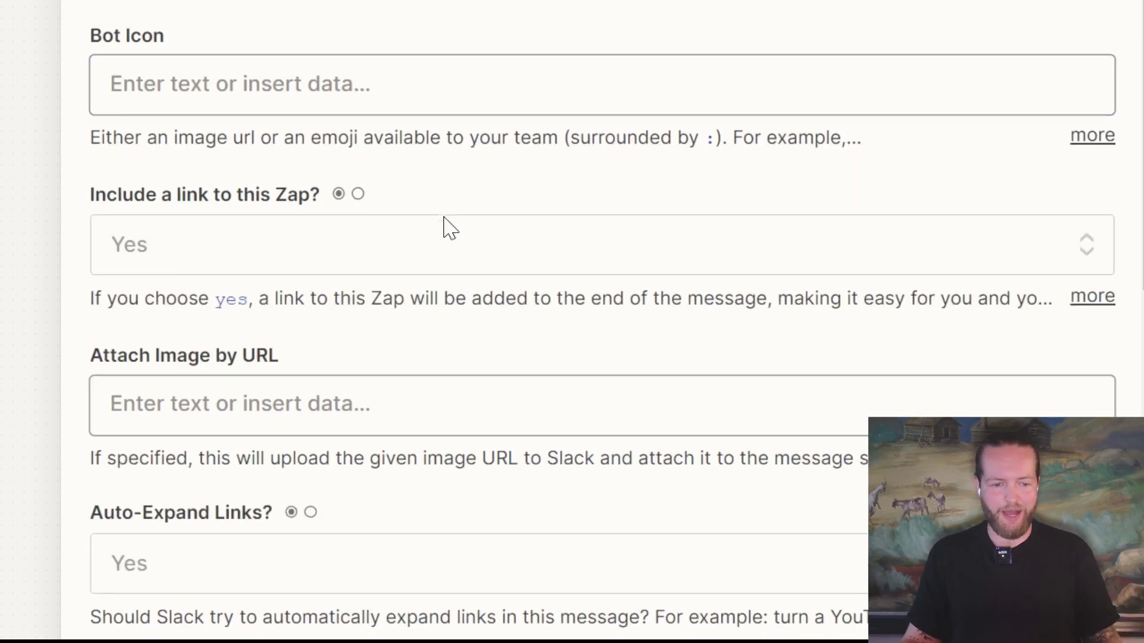
pyautogui.scroll(-4, 474, 274)
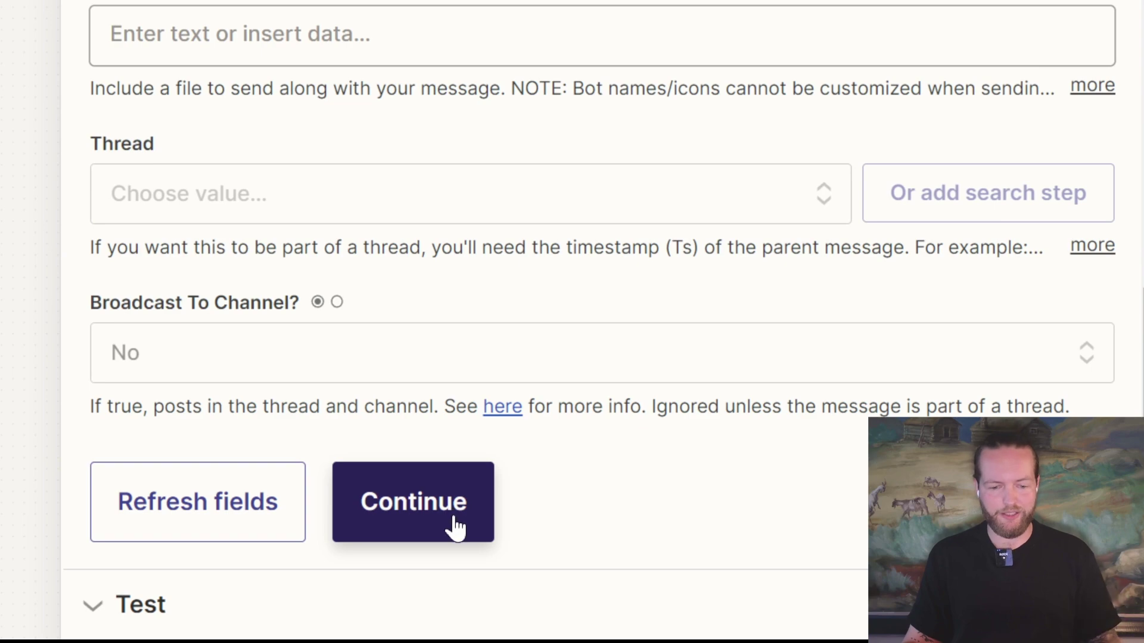
pyautogui.click(456, 528)
# Test the Slack action so Zapier posts the message to ai-andy-live.
pyautogui.click(620, 587)
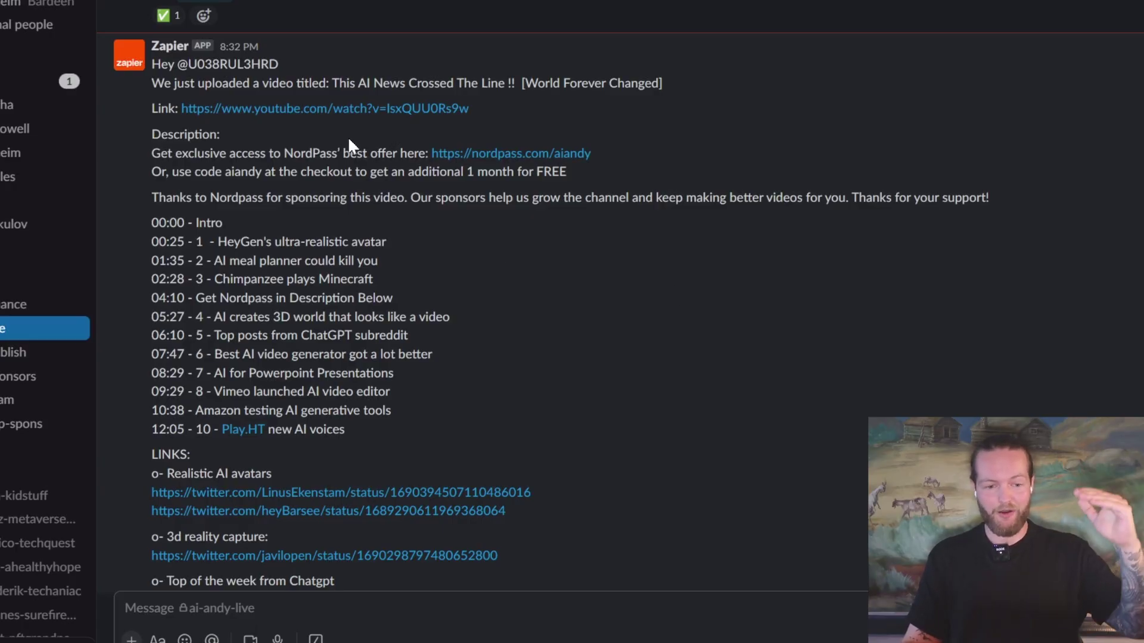
pyautogui.scroll(-3, 376, 154)
pyautogui.scroll(-15, 513, 227)
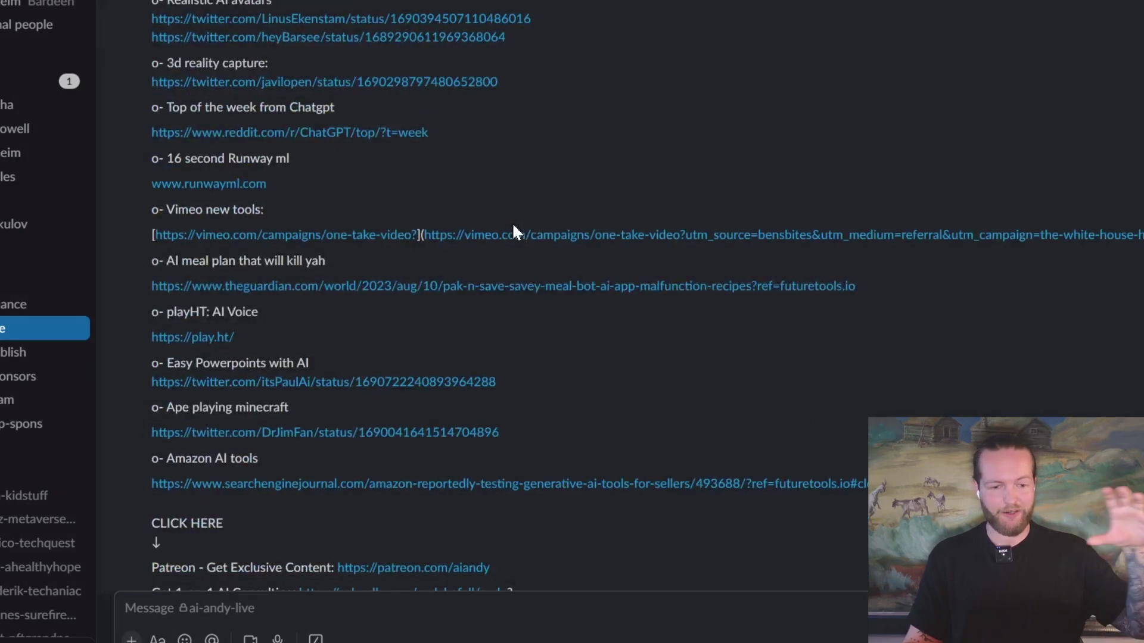
pyautogui.scroll(-5, 516, 232)
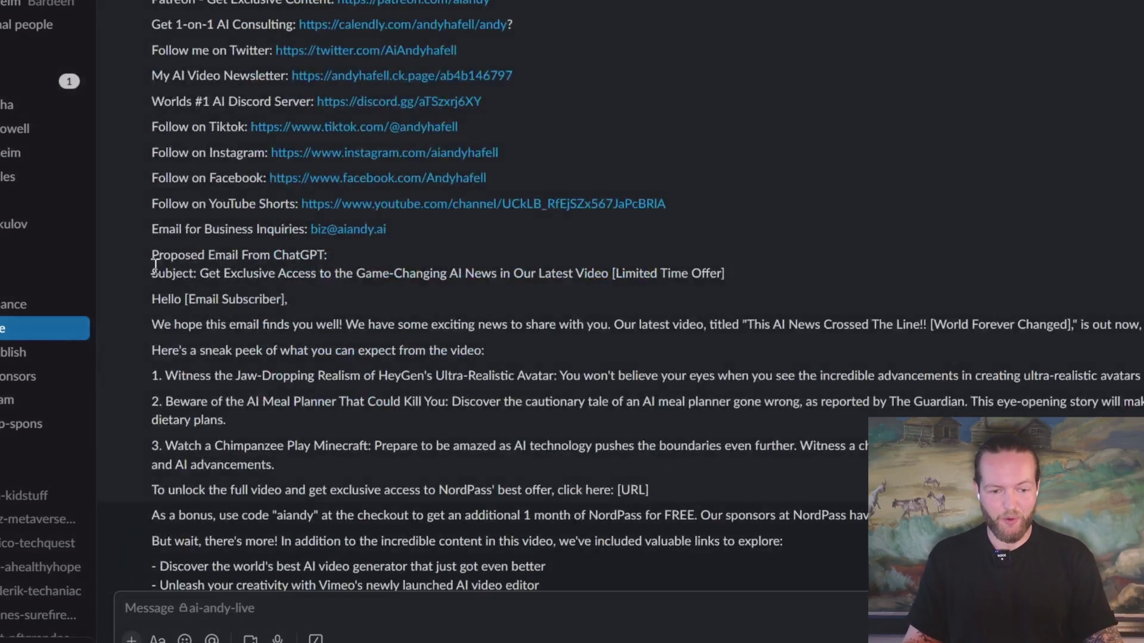
pyautogui.scroll(2, 500, 251)
# Read through the Slack post, checking ChatGPT's proposed email and the thumbnail link.
pyautogui.moveTo(499, 247); pyautogui.dragTo(448, 341)
pyautogui.scroll(-3, 464, 326)
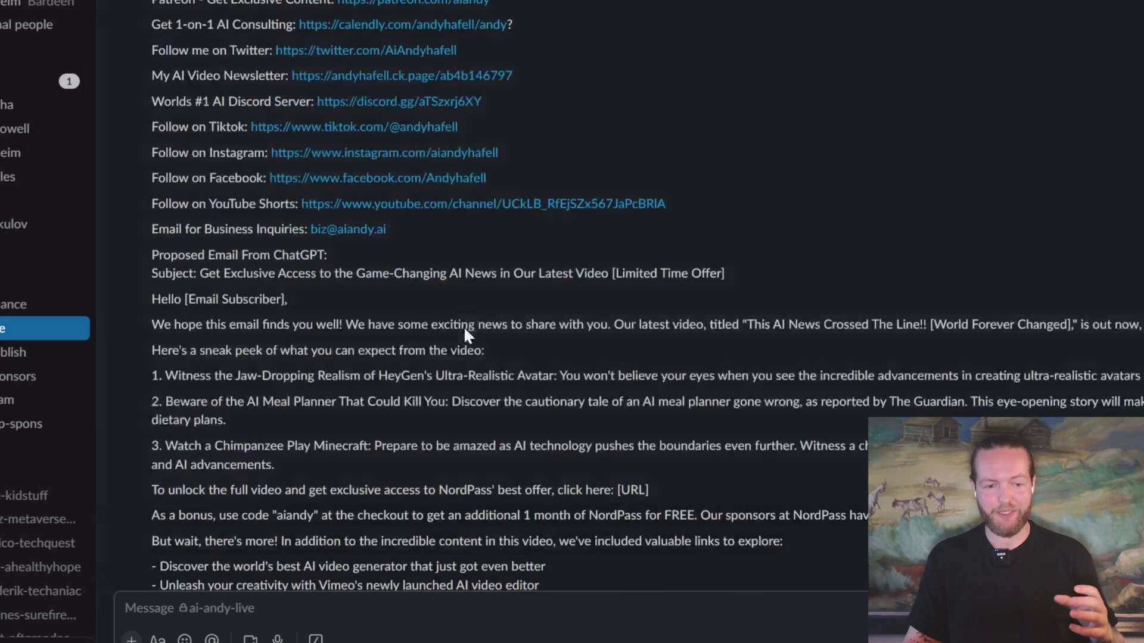
pyautogui.moveTo(200, 180); pyautogui.dragTo(481, 180)
pyautogui.click(199, 181)
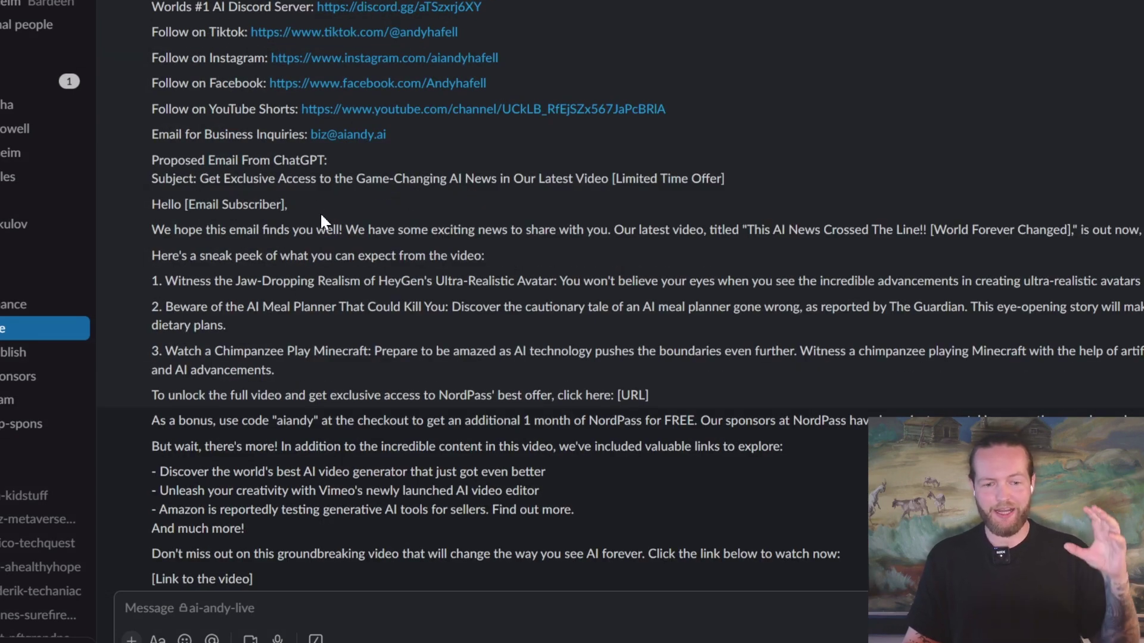
pyautogui.scroll(-3, 393, 189)
pyautogui.scroll(-3, 477, 190)
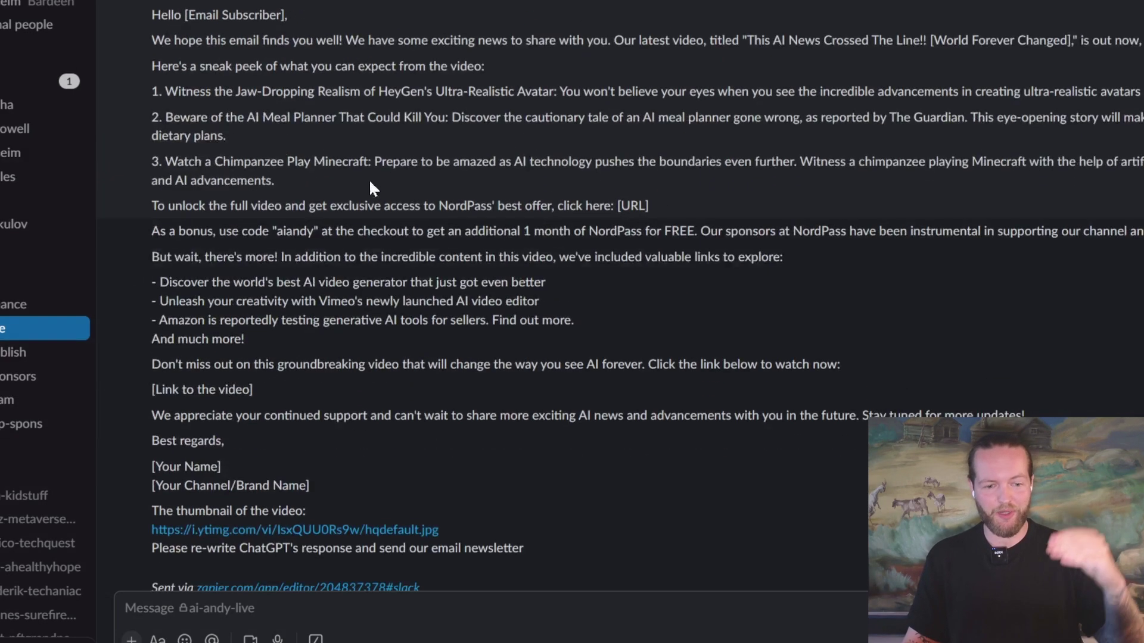
pyautogui.scroll(-6, 416, 142)
pyautogui.scroll(-10, 661, 283)
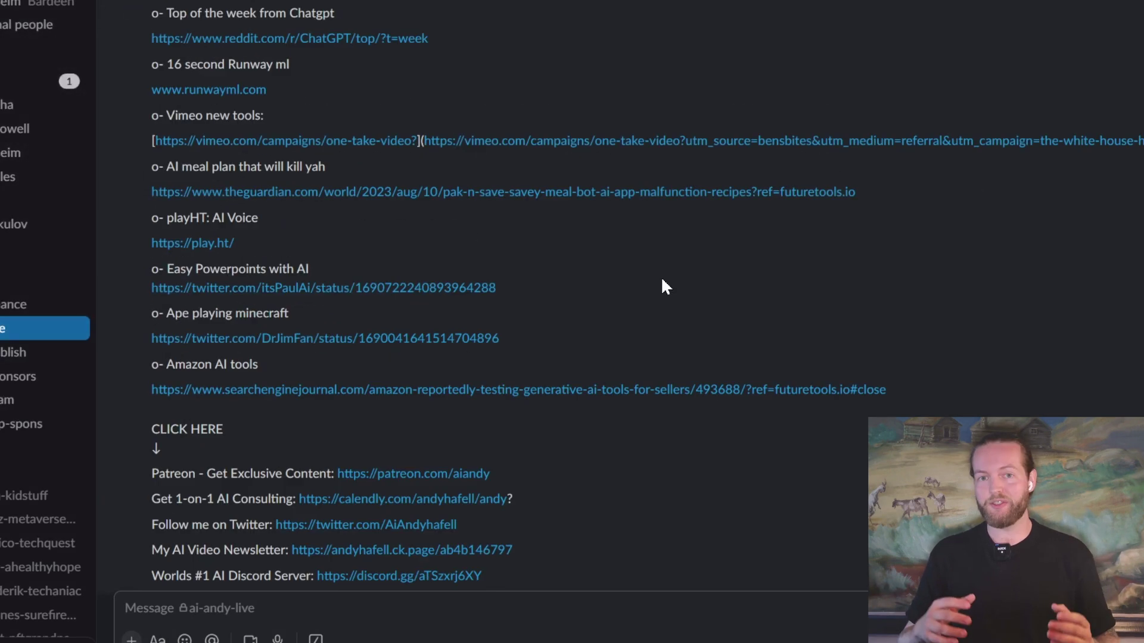